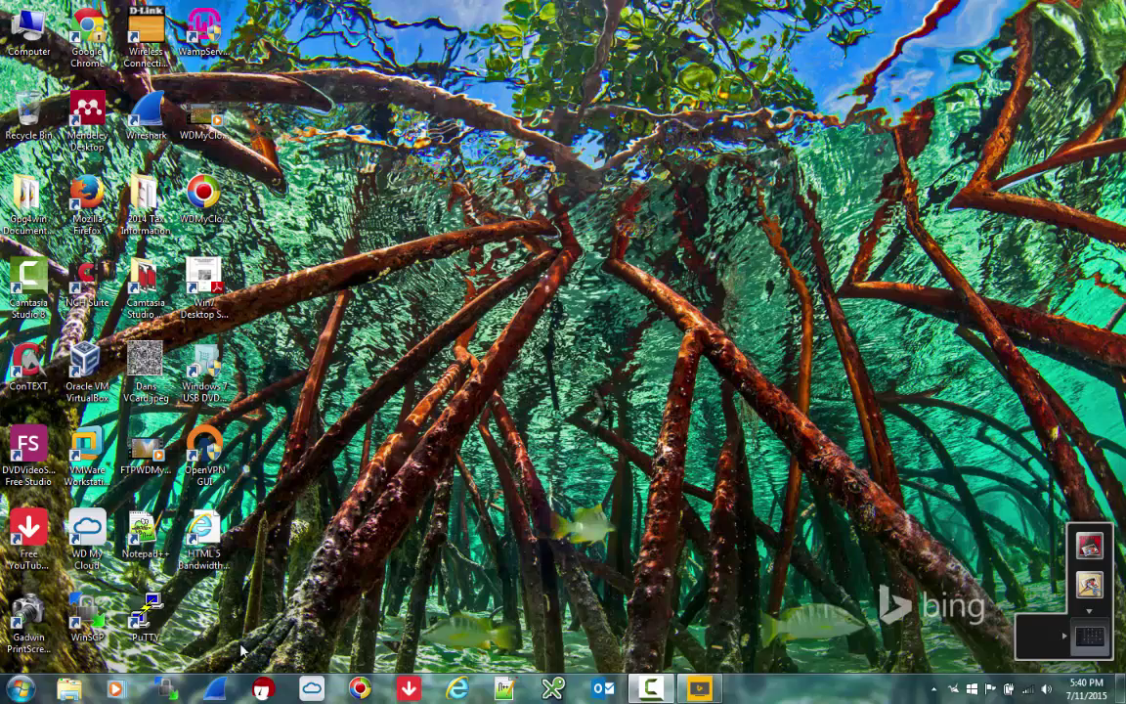
- Launch Internet Explorer from the taskbar, showing the MSN home page
left_click(456, 688)
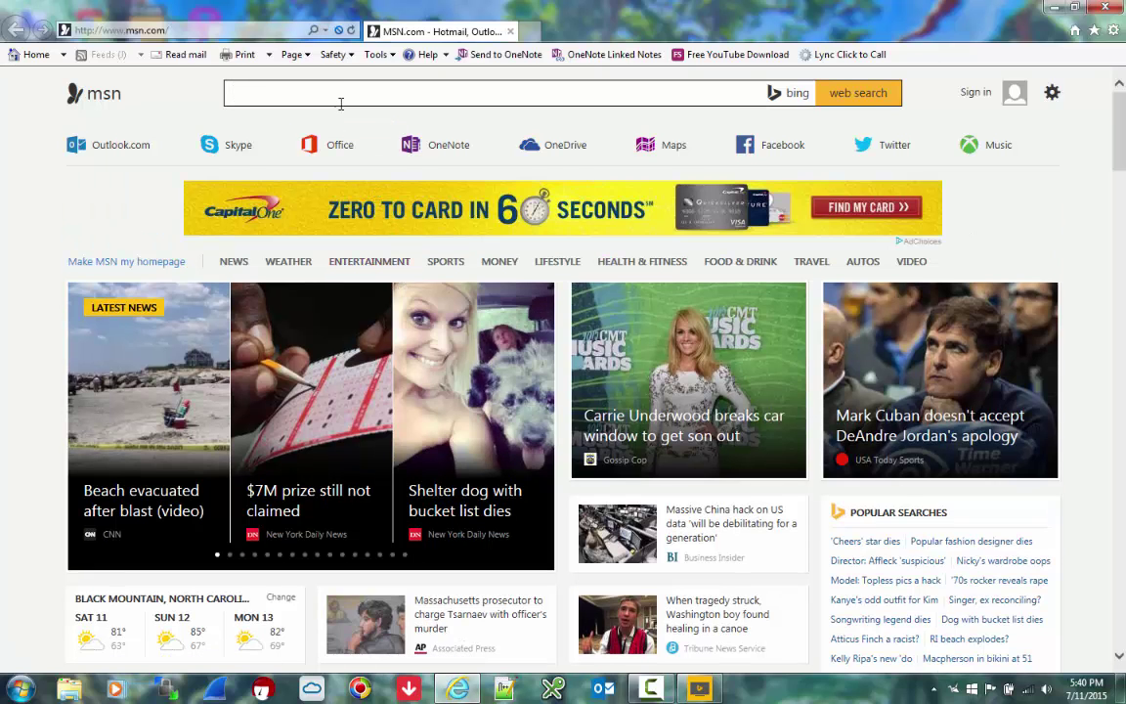
left_click(529, 30)
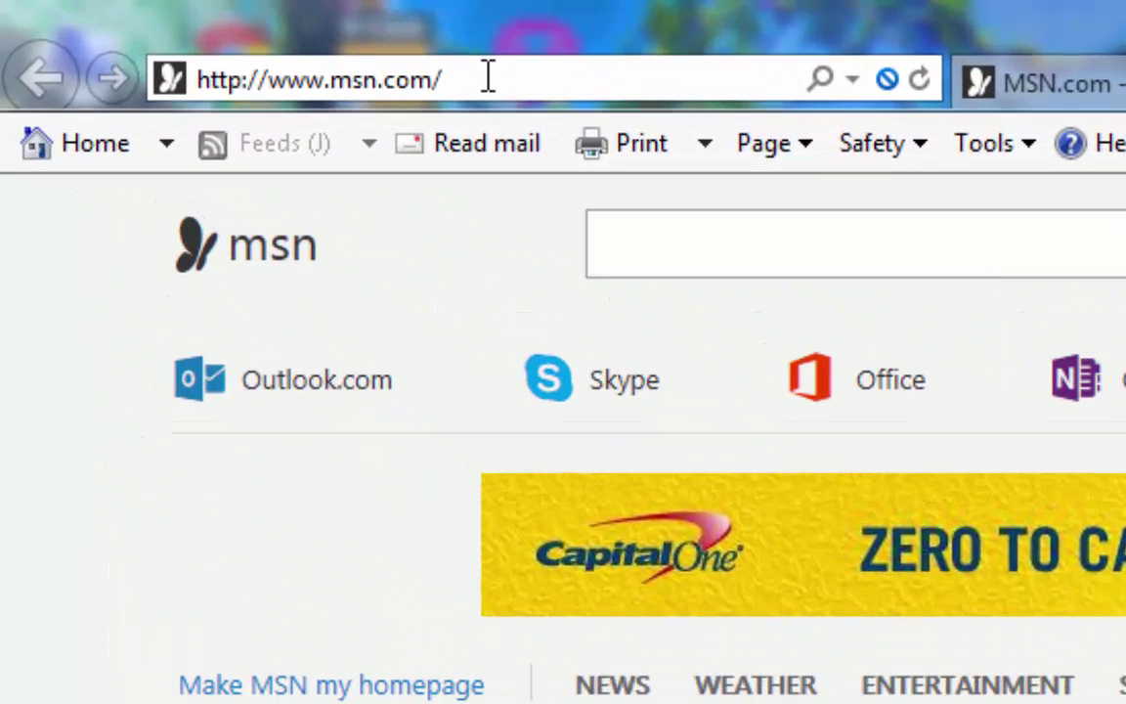
key("BackSpace")
key("BackSpace")
key("BackSpace")
key("BackSpace")
key("BackSpace")
key("BackSpace")
key("BackSpace")
key("BackSpace")
key("BackSpace")
key("BackSpace")
key("BackSpace")
key("BackSpace")
key("BackSpace")
key("BackSpace")
key("BackSpace")
key("BackSpace")
key("BackSpace")
key("BackSpace")
key("BackSpace")
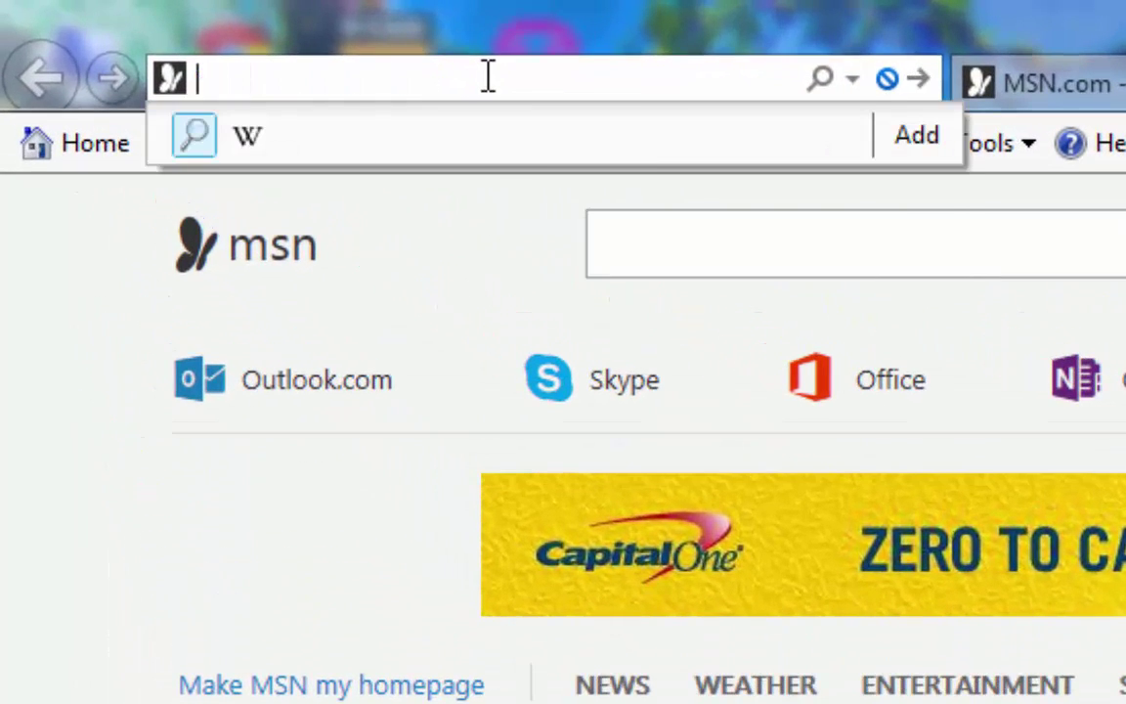
type("http:")
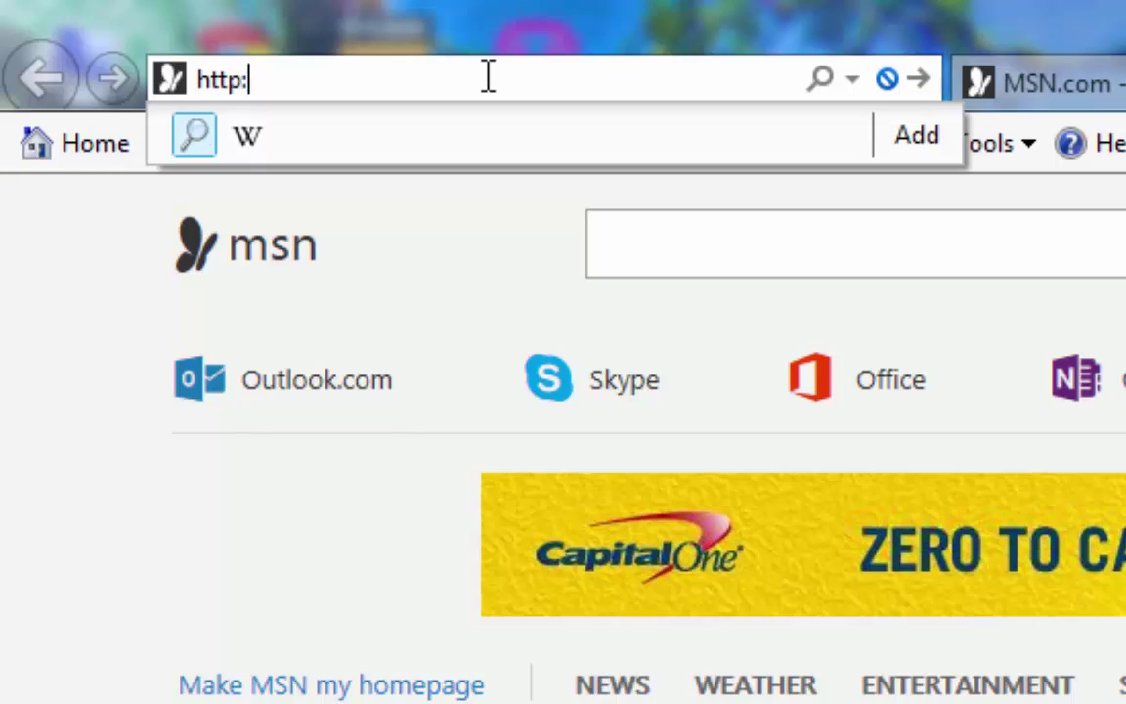
type("//192.168.1.1")
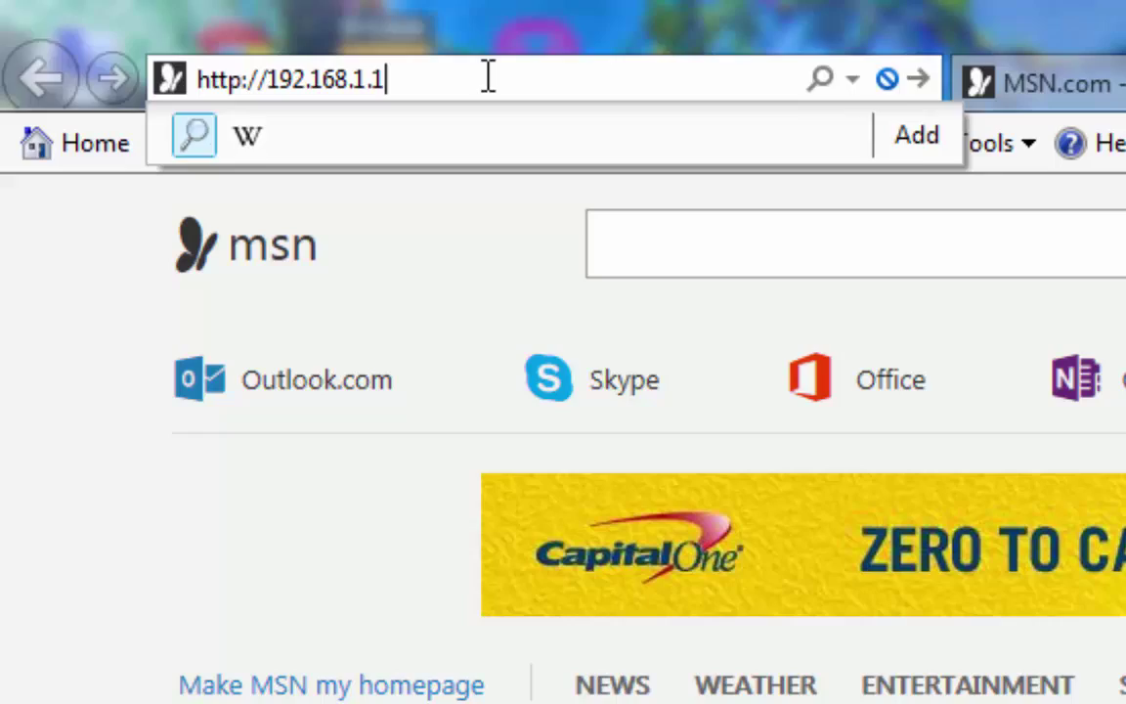
key("Return")
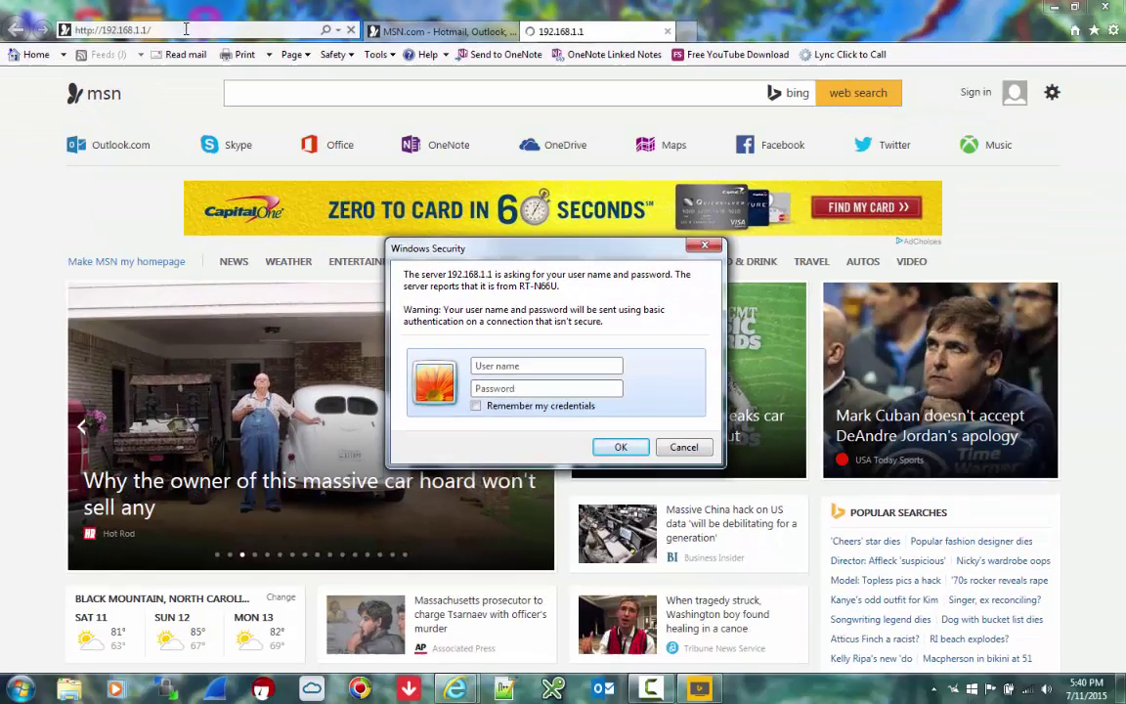
type("admin")
key("Tab")
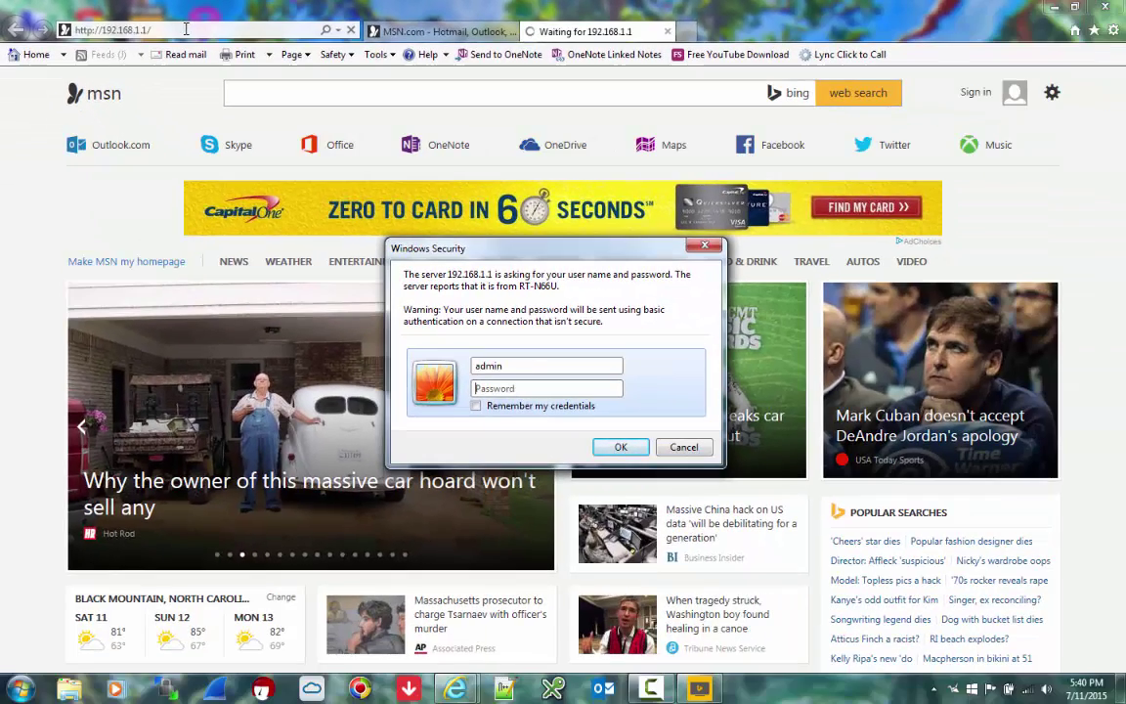
type("***********")
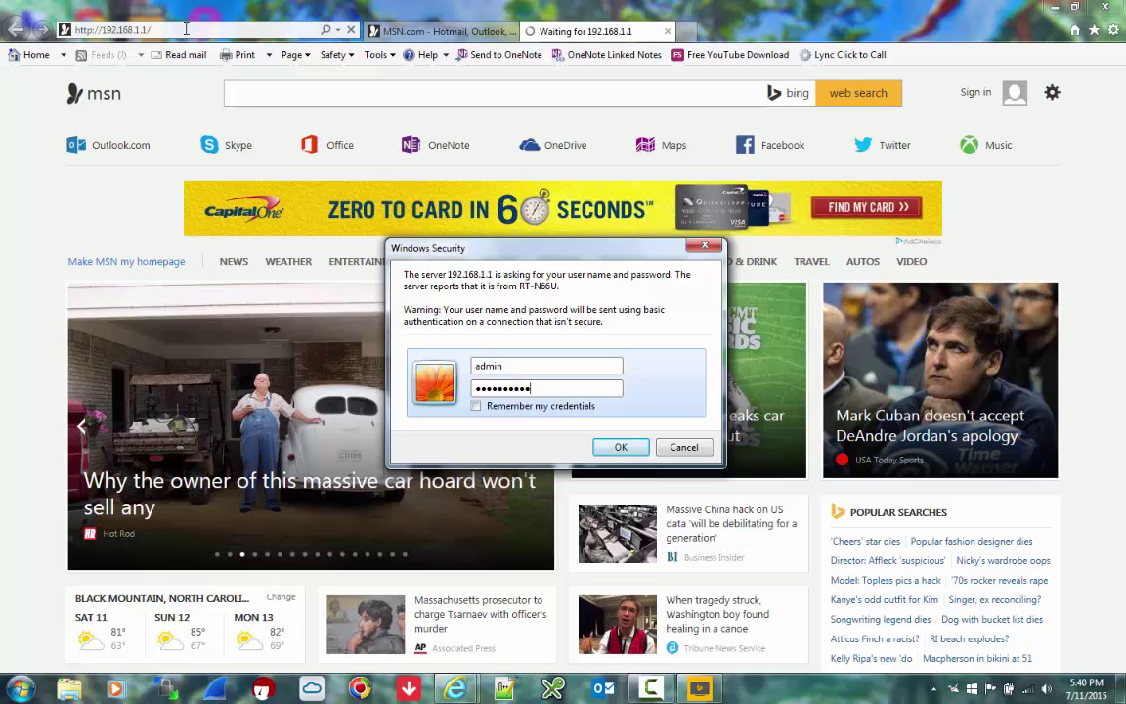
key("Return")
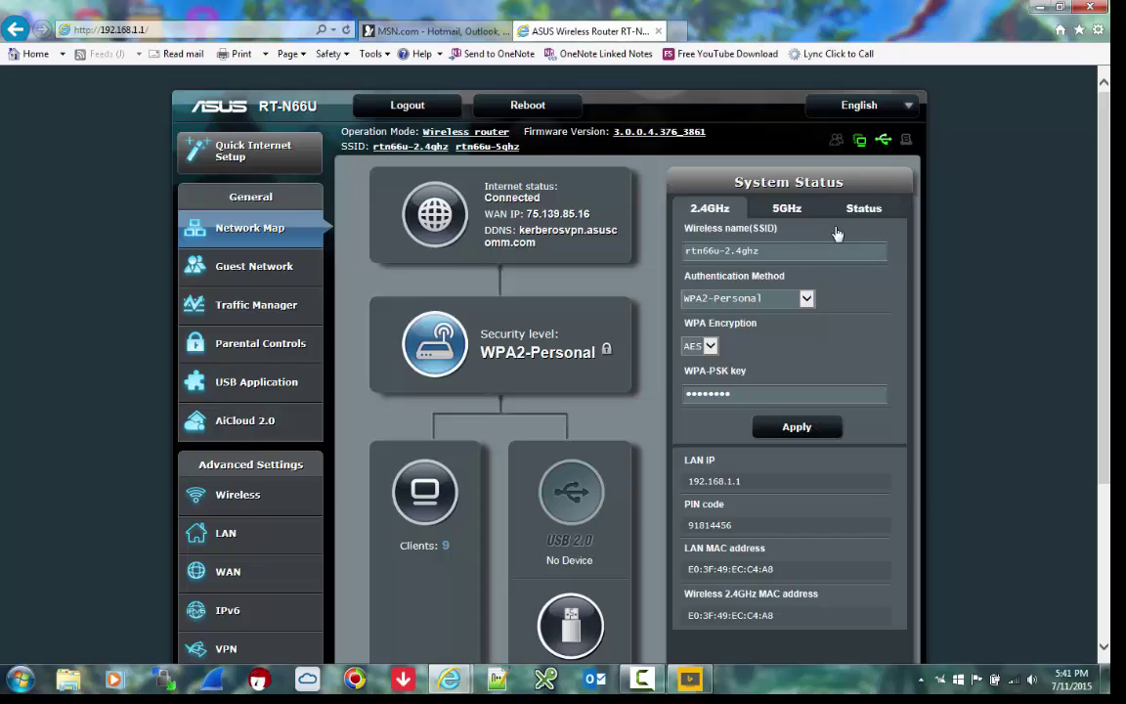
- Scroll the router admin's left menu down toward the Advanced Settings VPN entry
scroll(1104, 256, "down", 2)
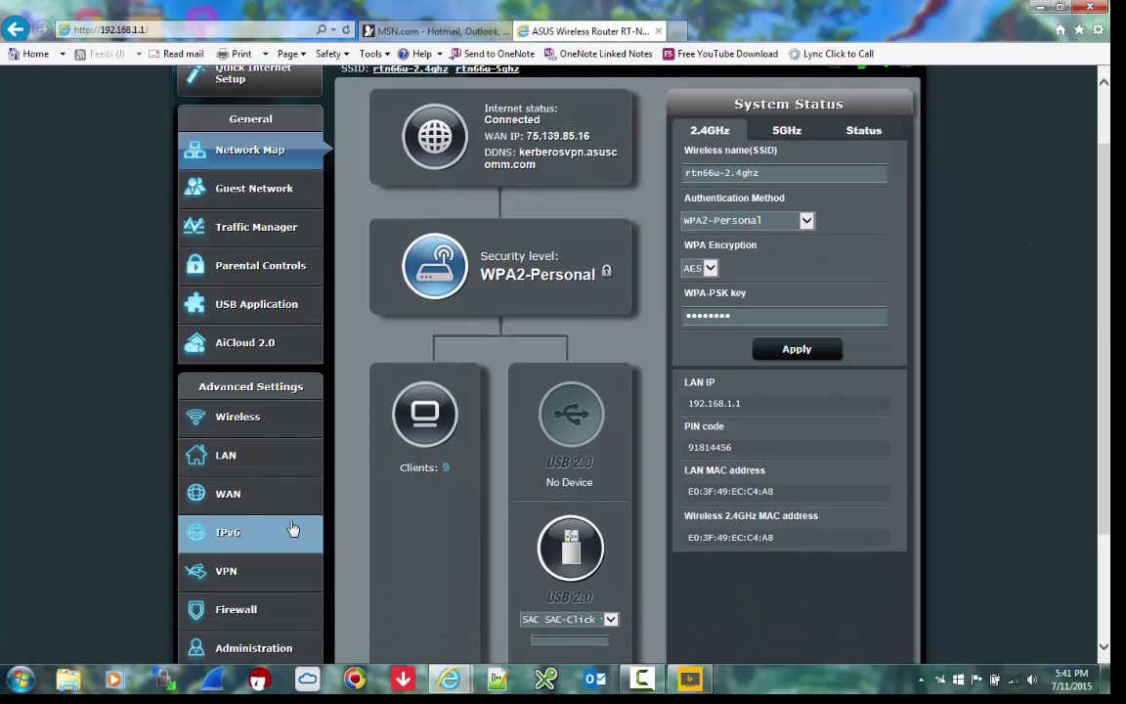
left_click(245, 566)
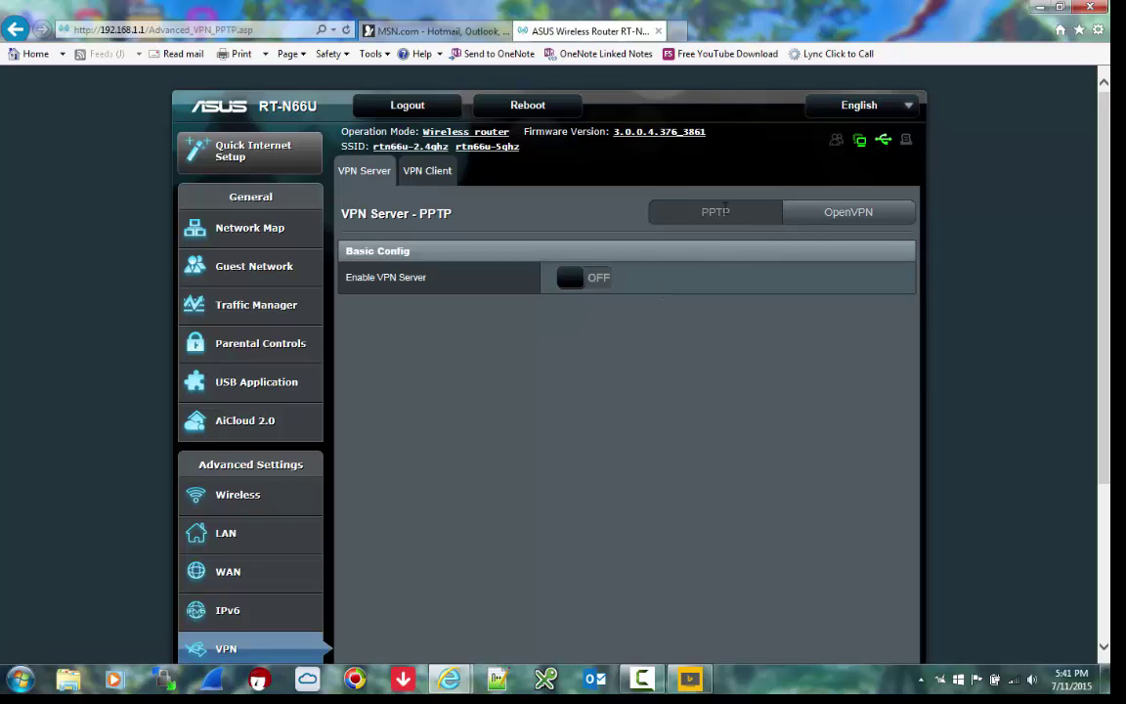
left_click(831, 219)
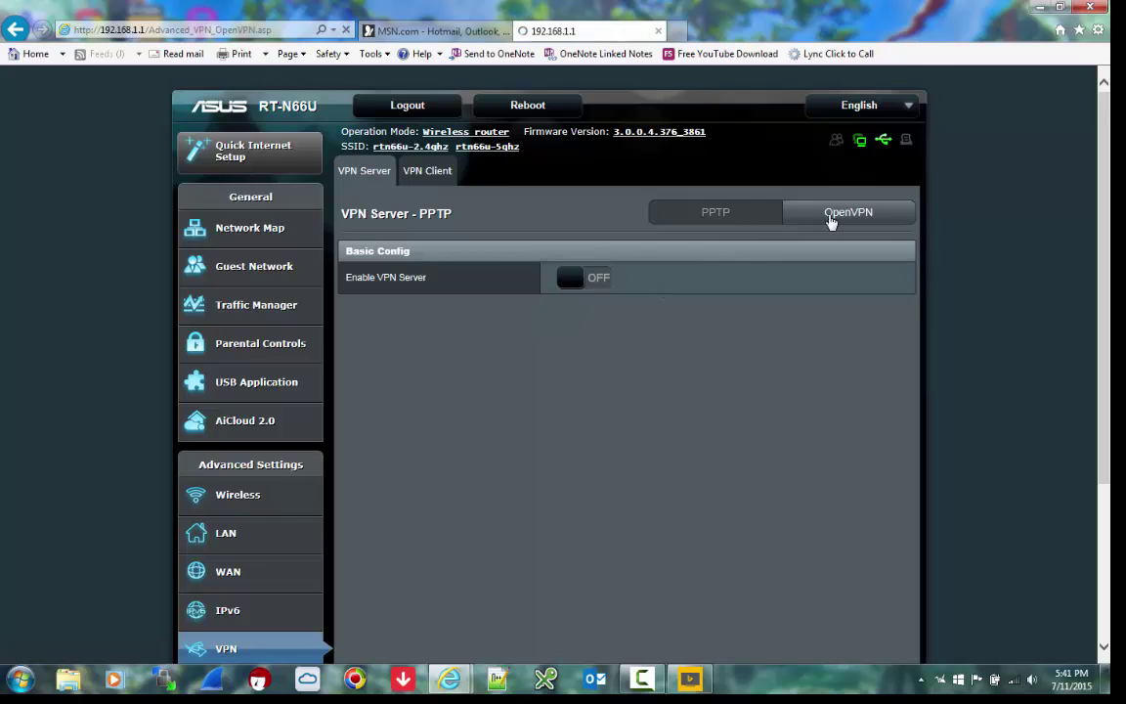
left_click(736, 217)
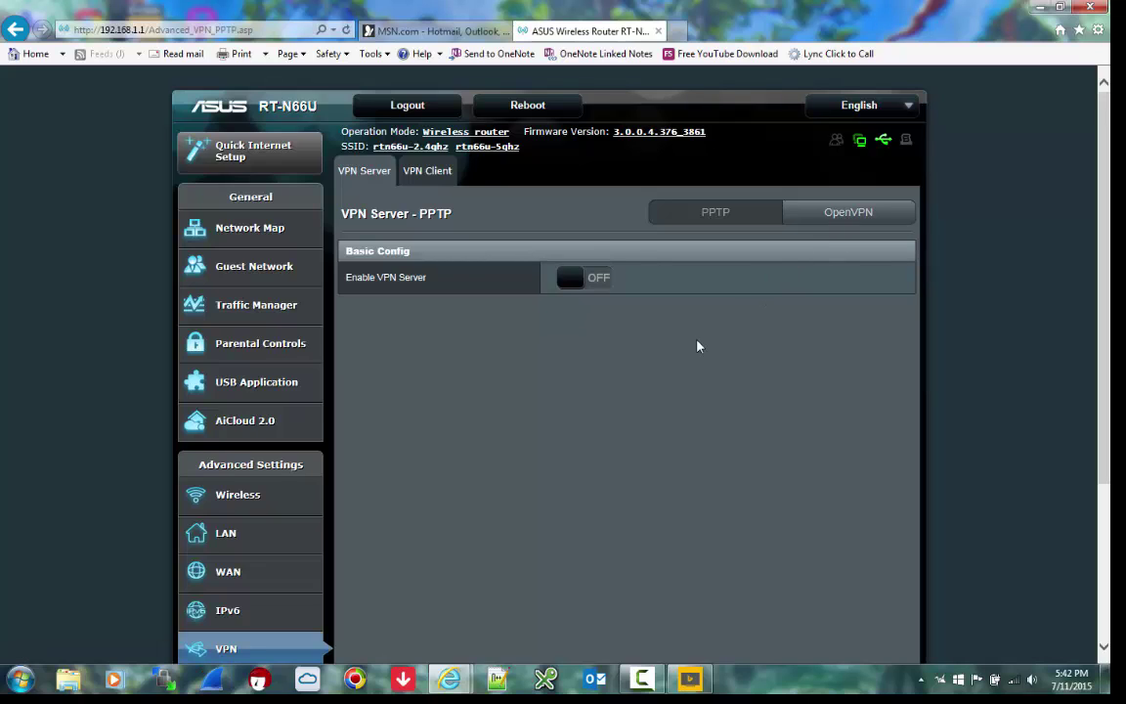
- Enable the PPTP VPN server, add a VPN user with its password, apply, and minimize the browser
left_click(568, 281)
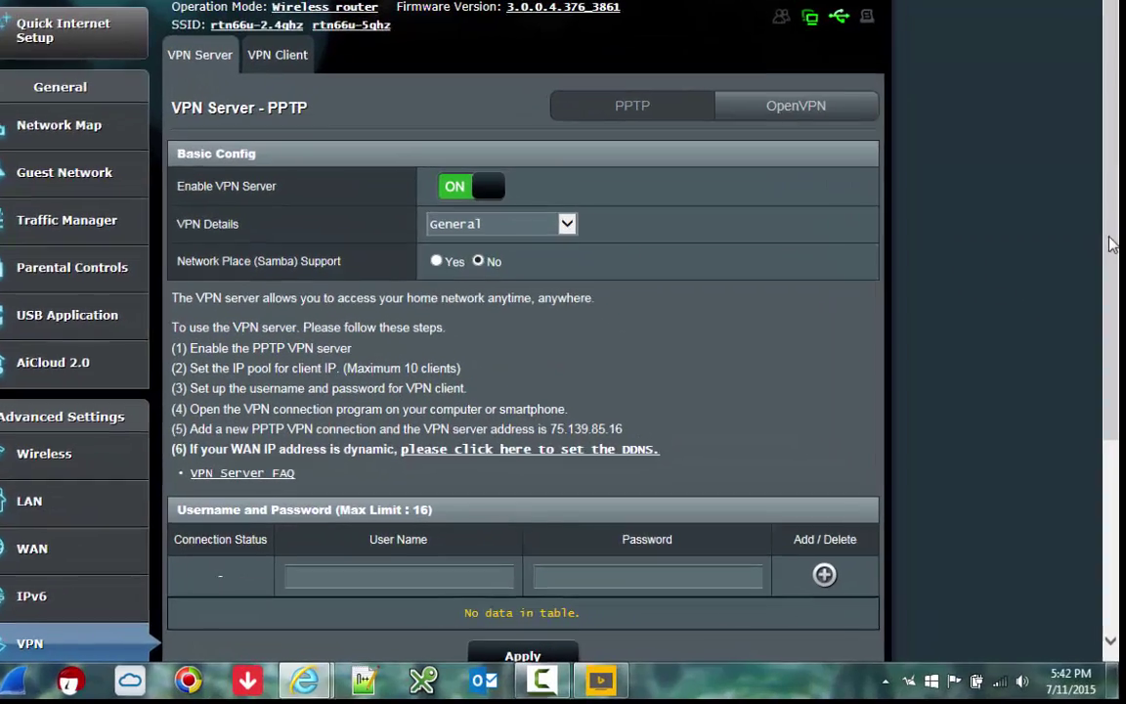
scroll(1075, 352, "down", 1)
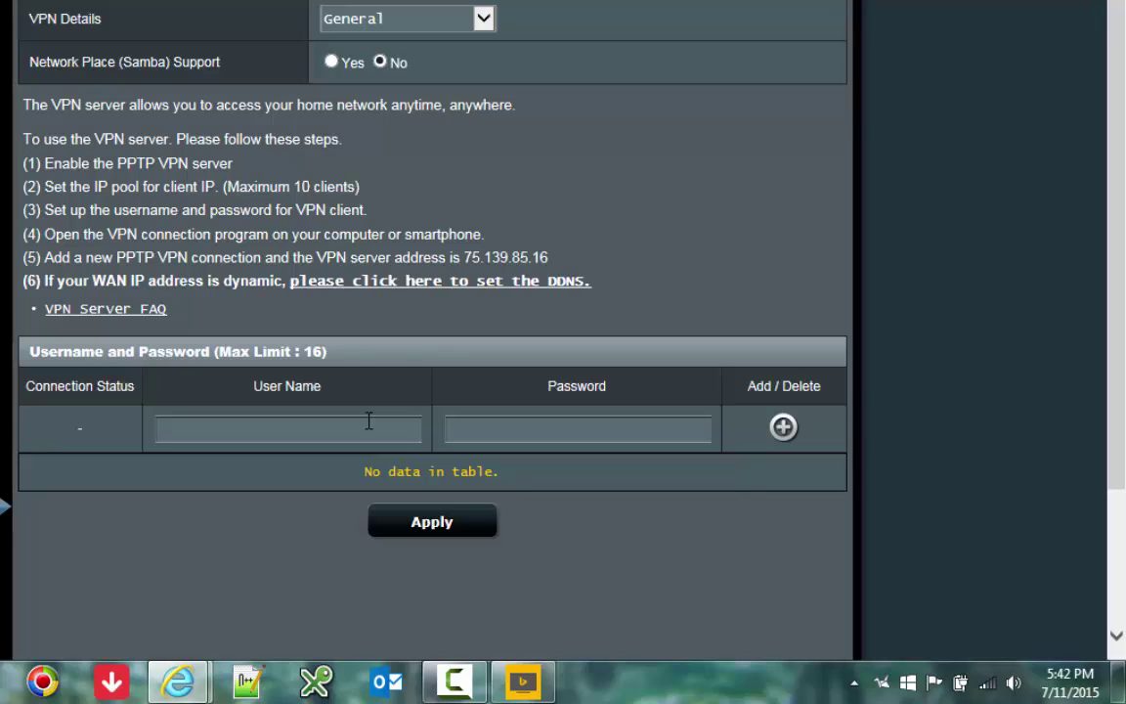
left_click(447, 433)
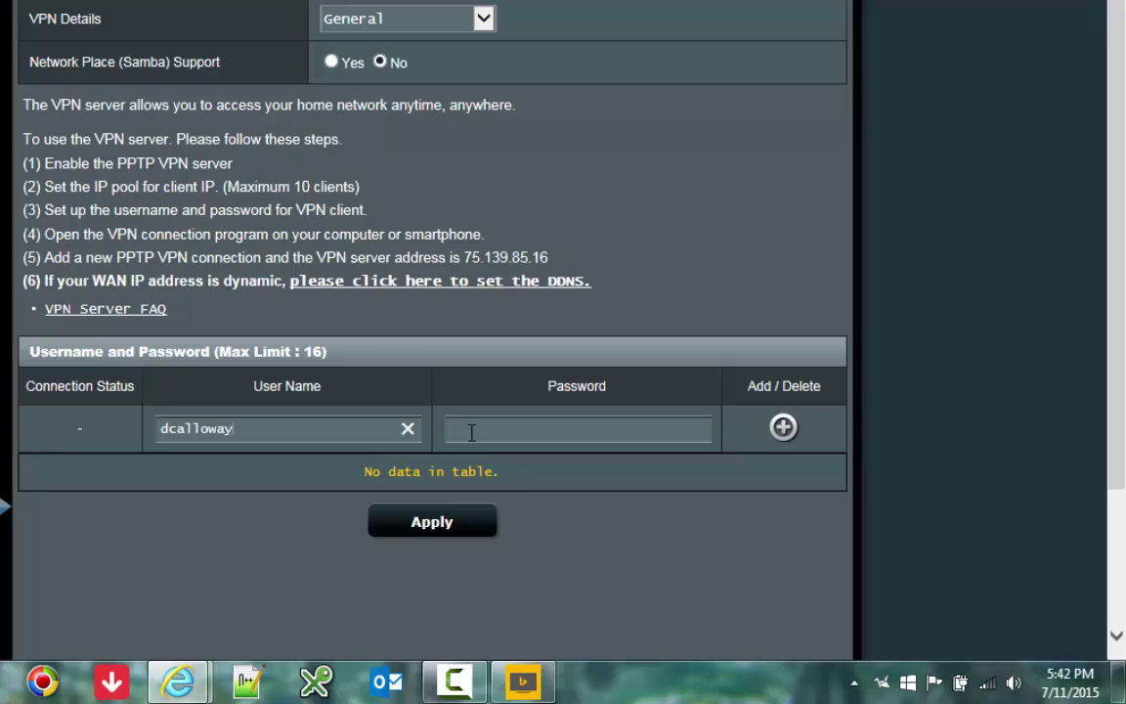
type("password")
left_click(783, 428)
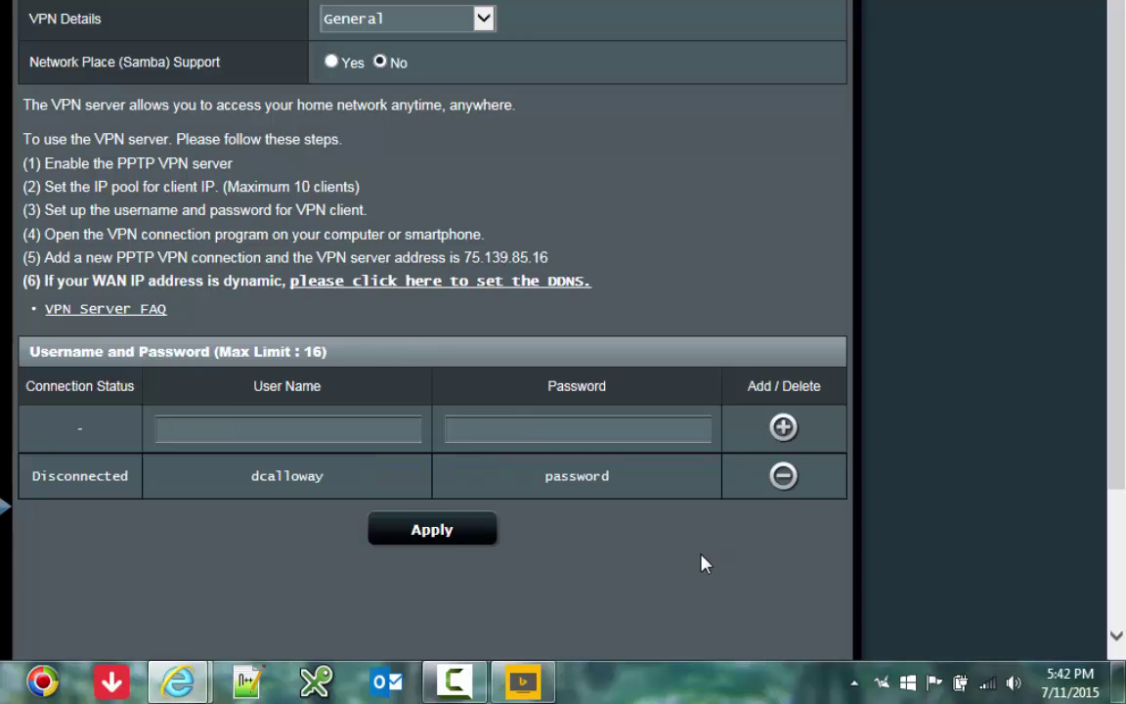
left_click(445, 538)
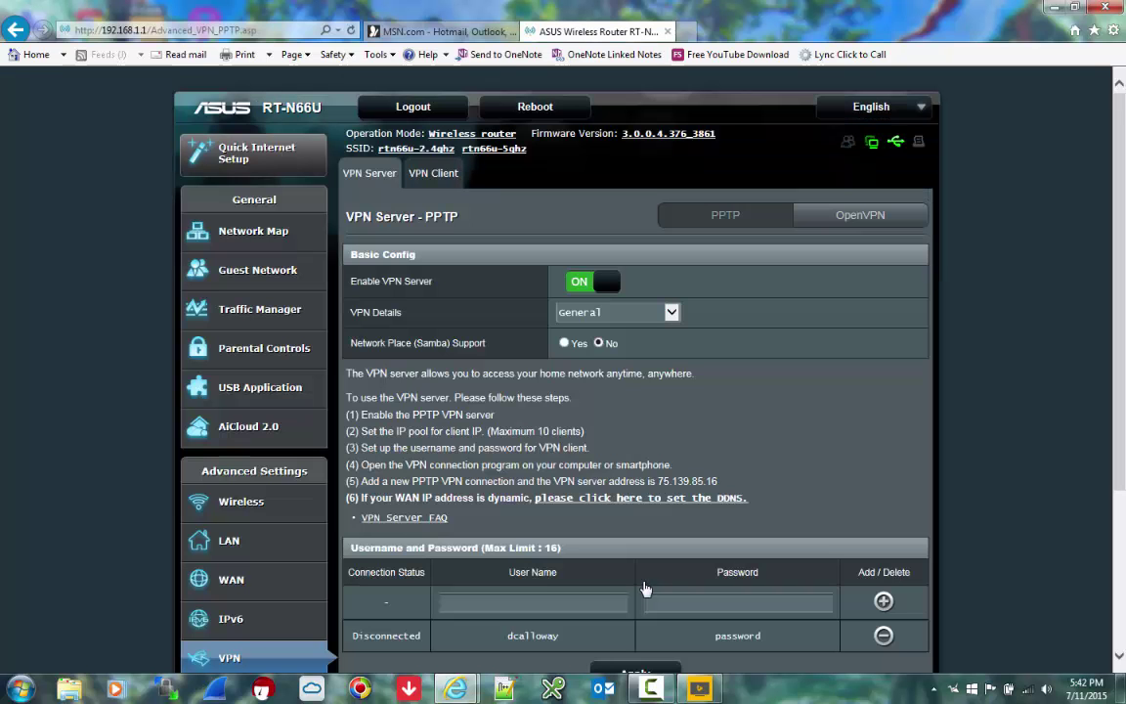
left_click(1052, 7)
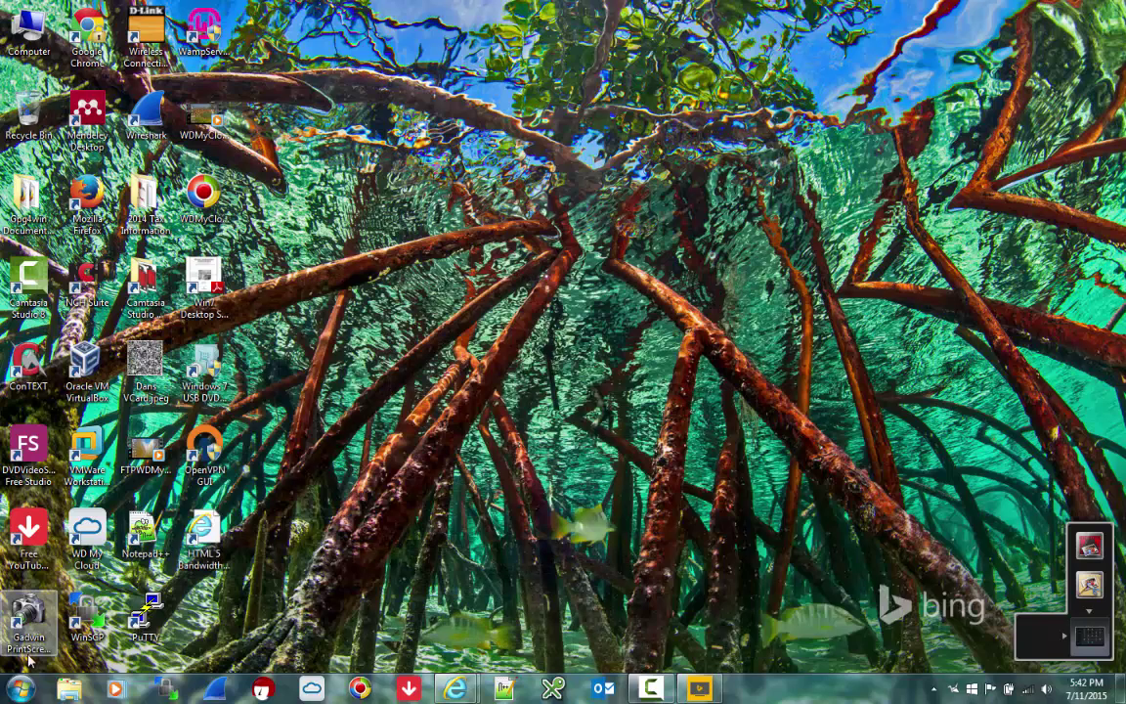
- Go from the Start menu through Control Panel to the Network and Sharing Center
left_click(20, 690)
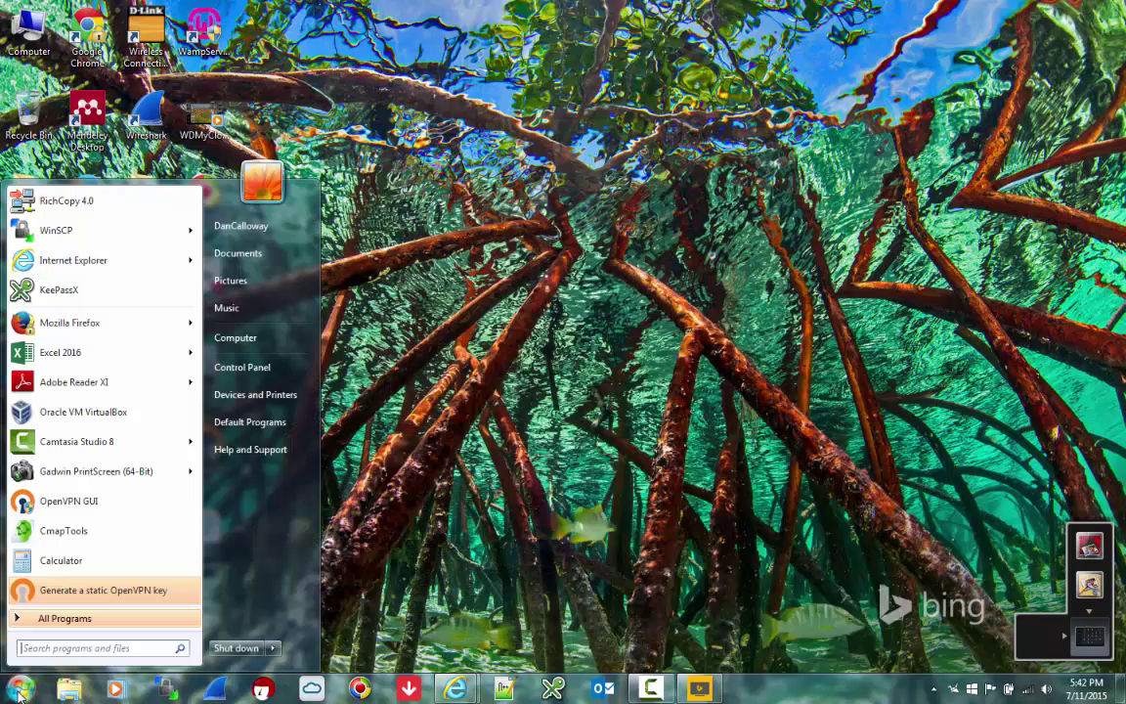
left_click(240, 365)
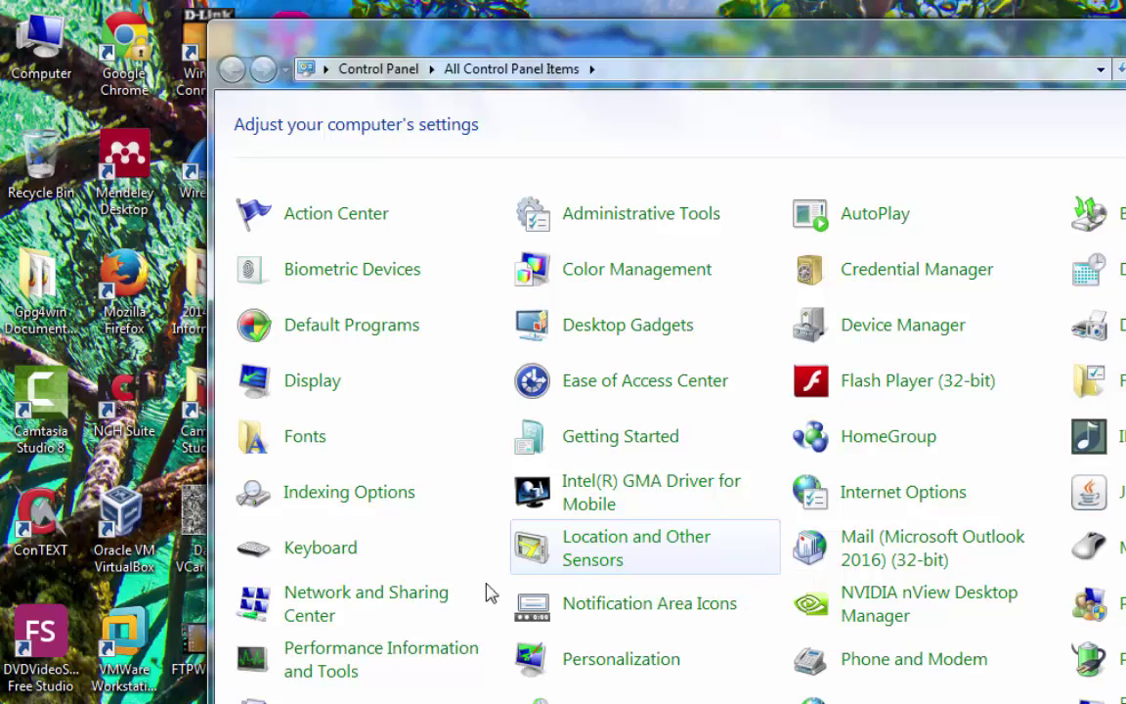
left_click(411, 601)
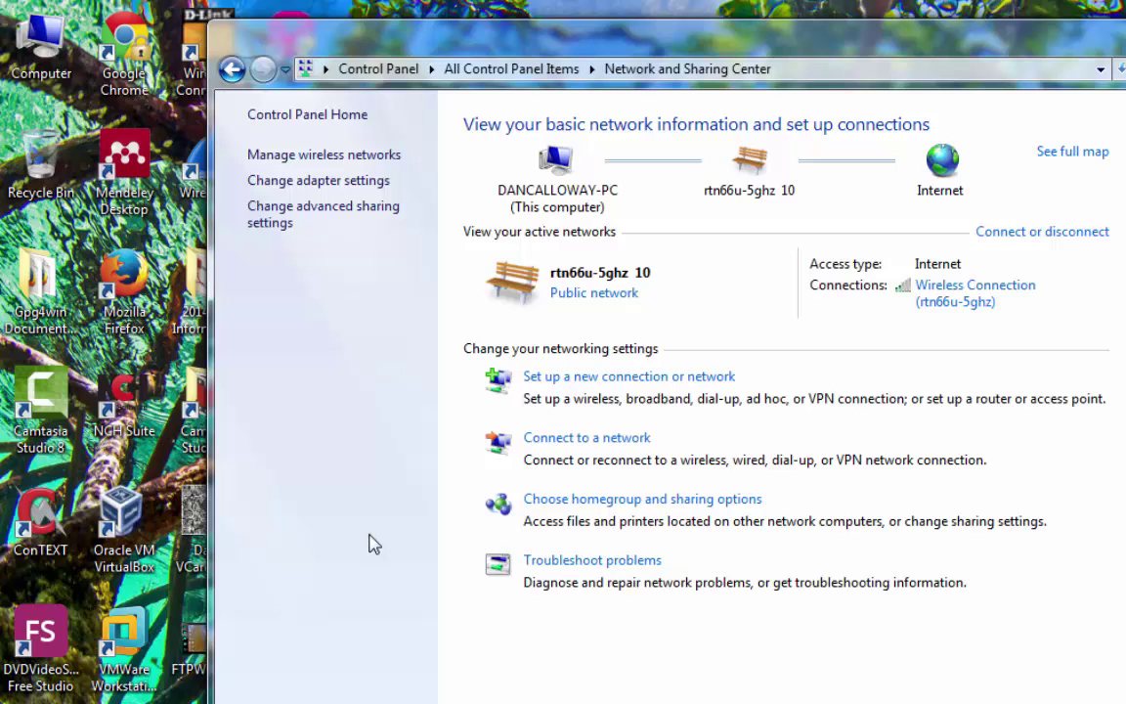
- Set up a workplace VPN to kerberosvpn.asuscomm.com with destination name 'PPTP VPN Connection'
left_click(577, 385)
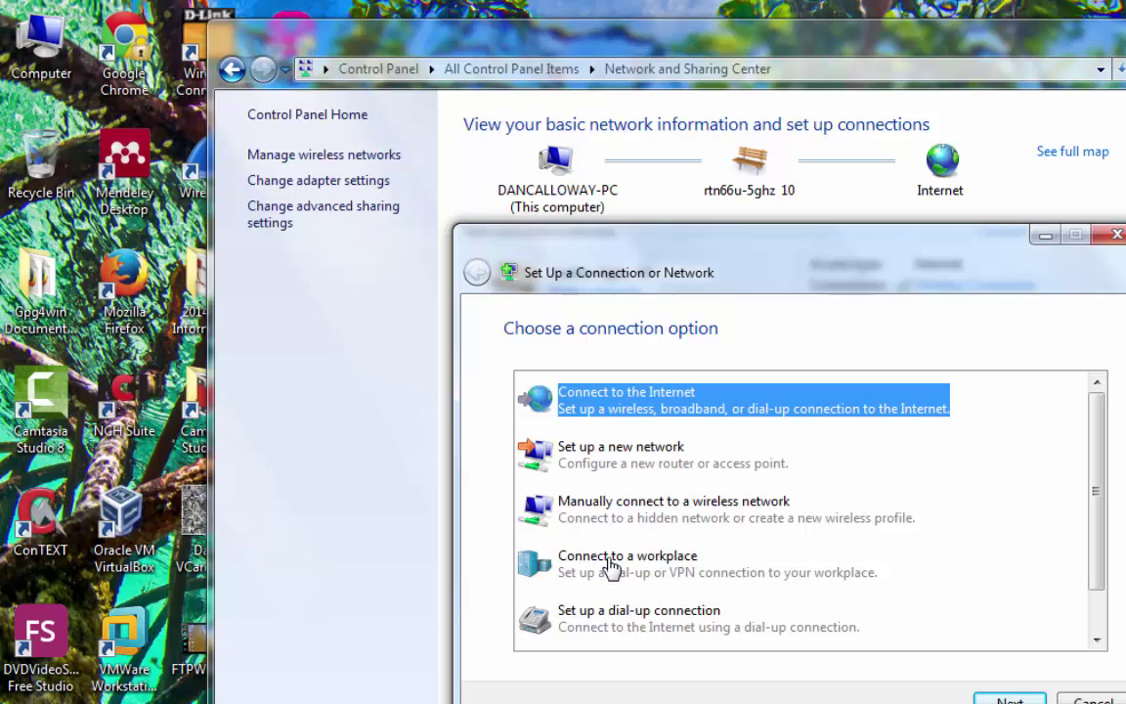
left_click(610, 565)
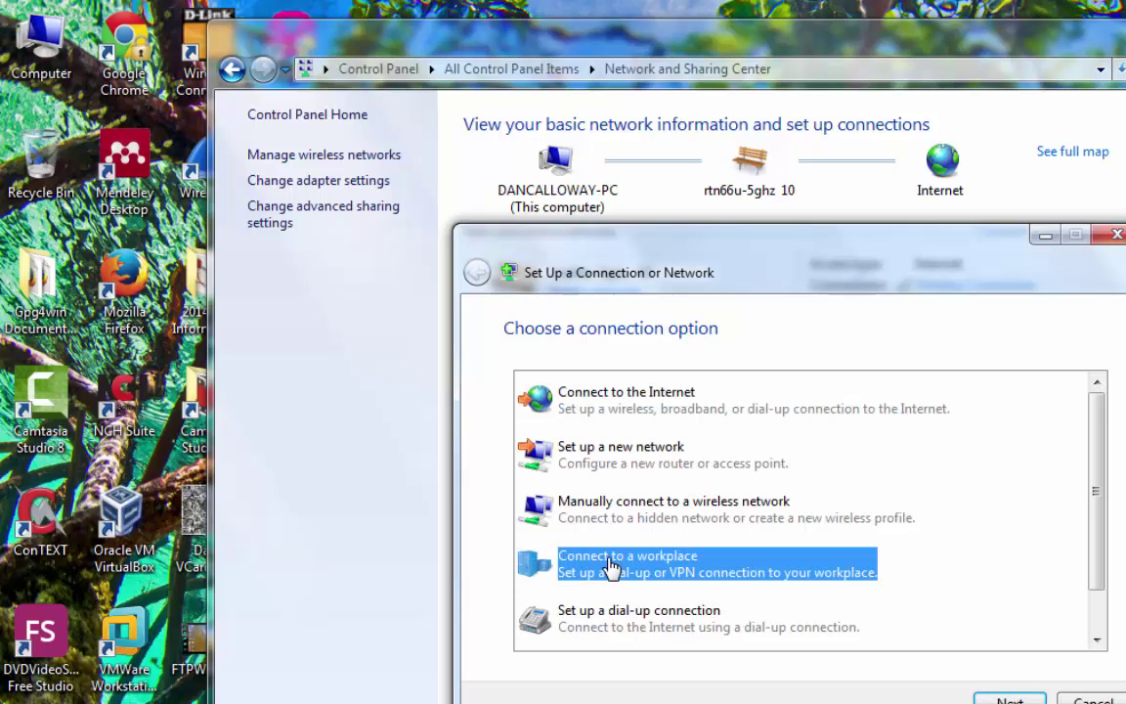
left_click(1007, 698)
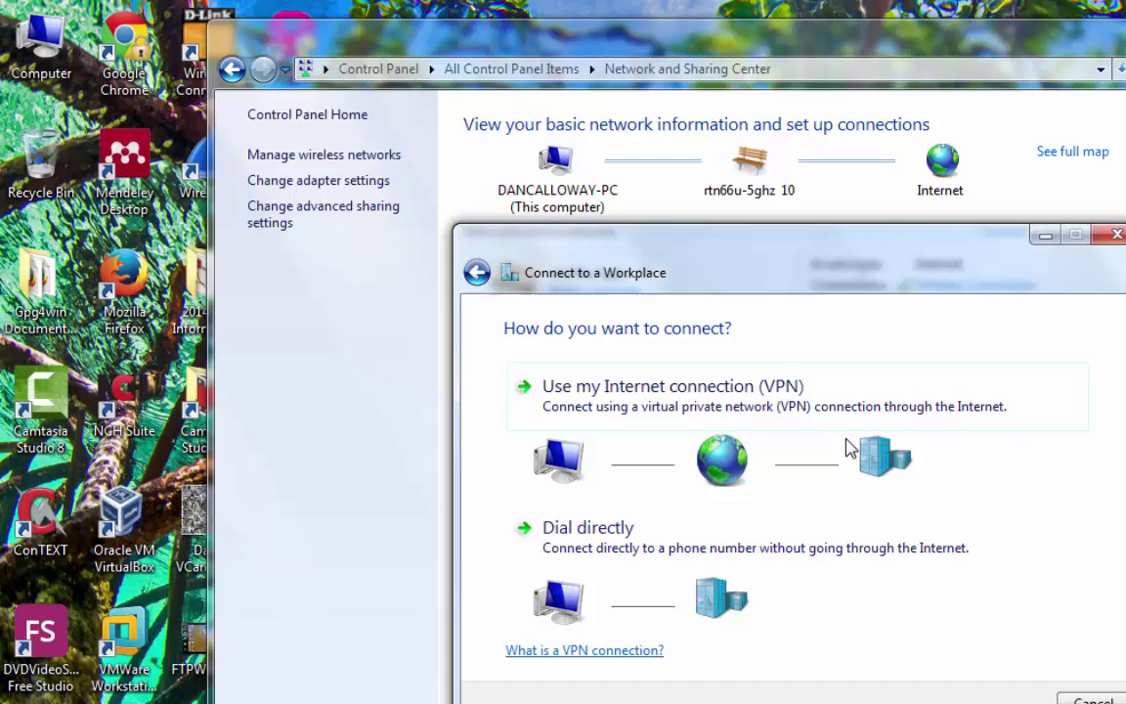
left_click(716, 390)
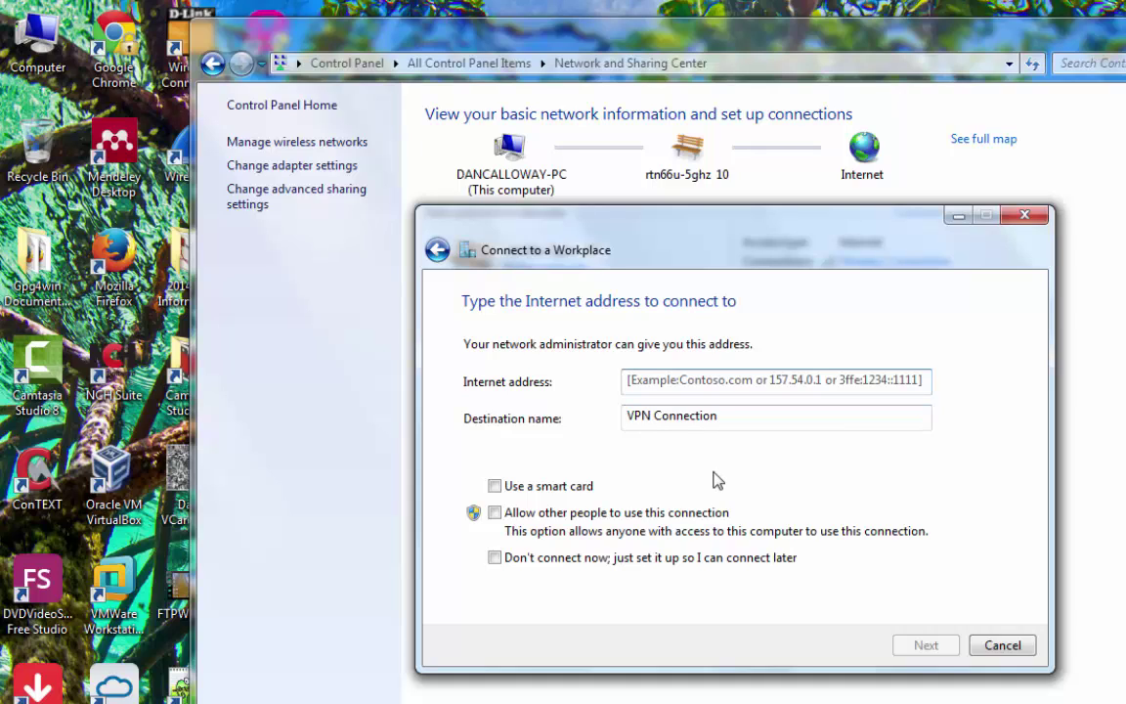
type("kerbe")
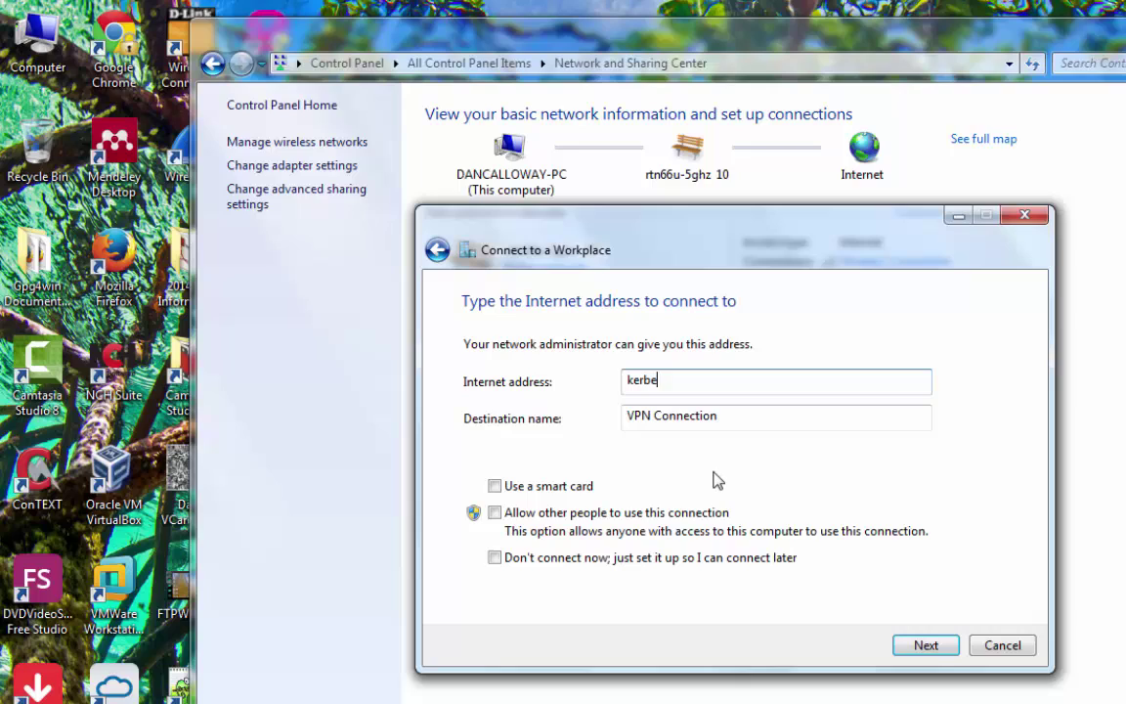
type("rosvpn.asuscomm.com")
key("Tab")
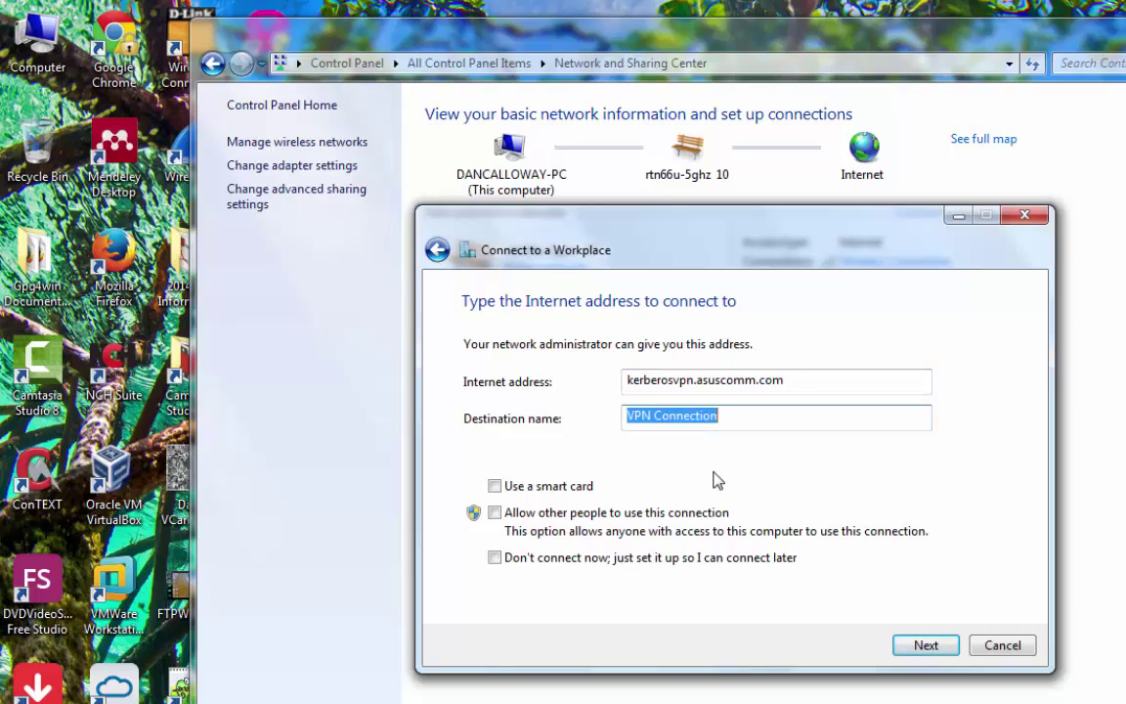
key("End")
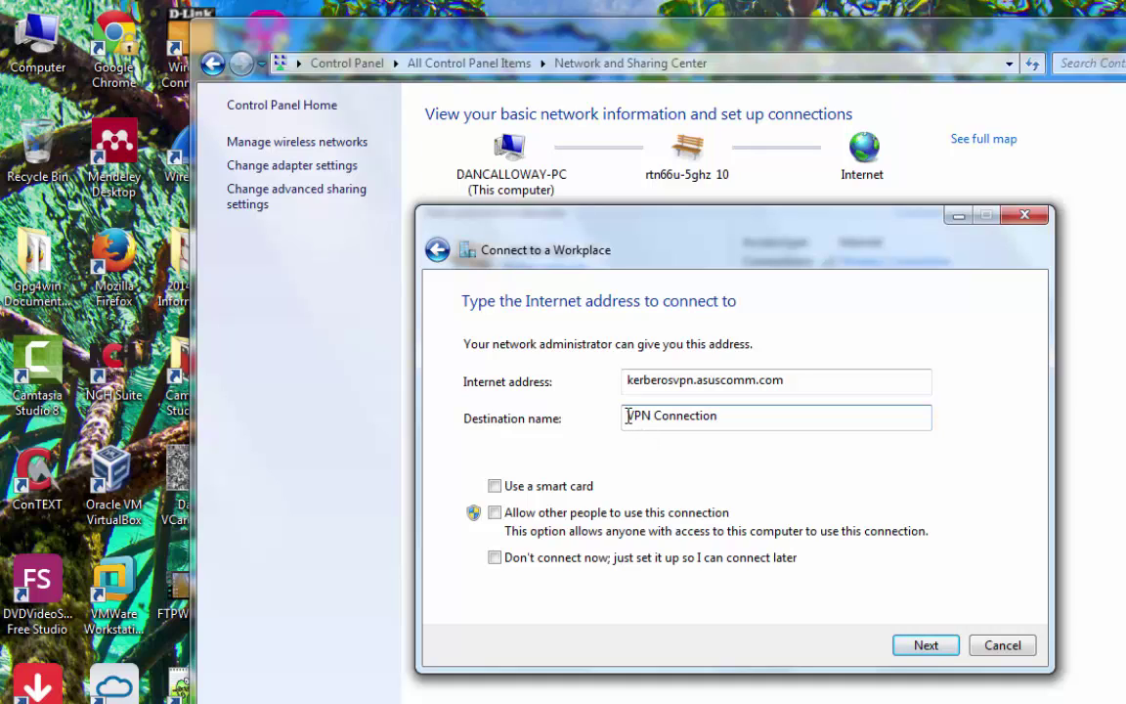
type("PPTP")
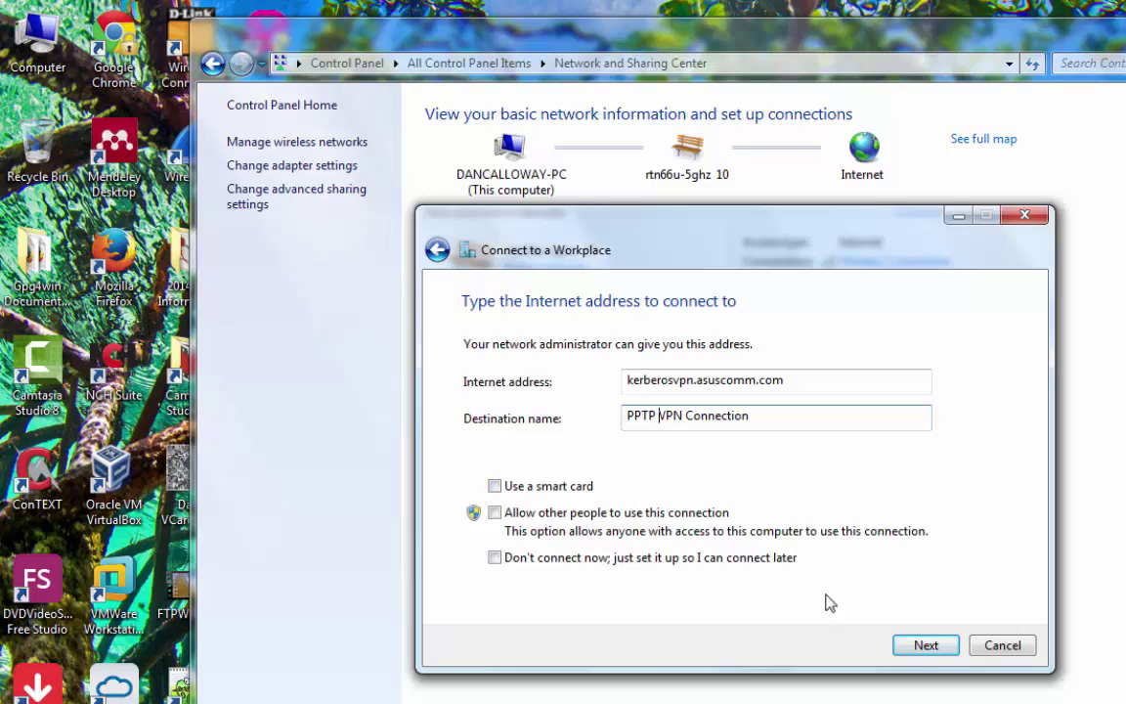
- Connect with the VPN account's user name, password and domain ASUSCOMM.COM, then close the wizard
left_click(926, 647)
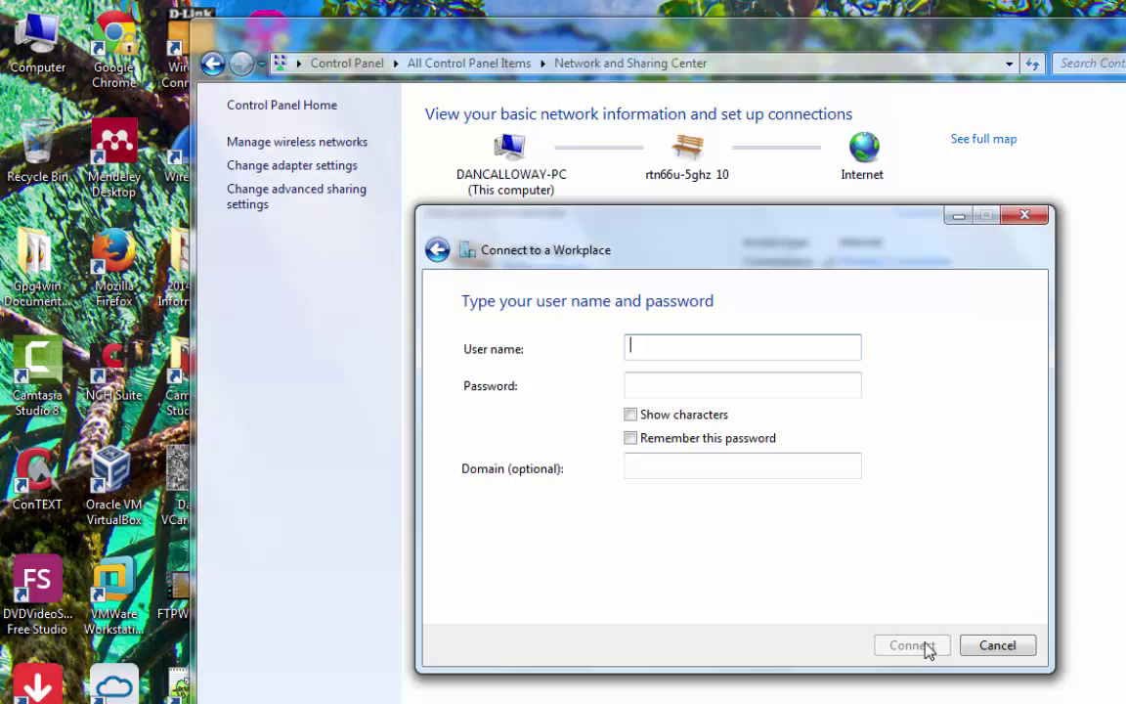
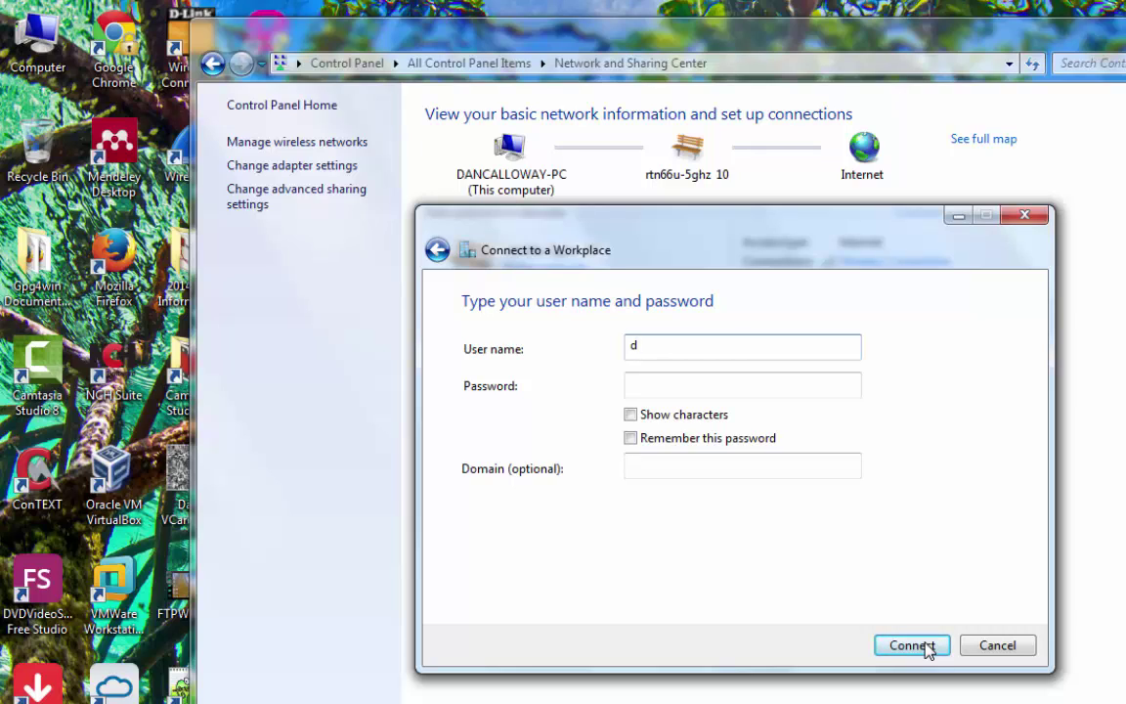
key("Tab")
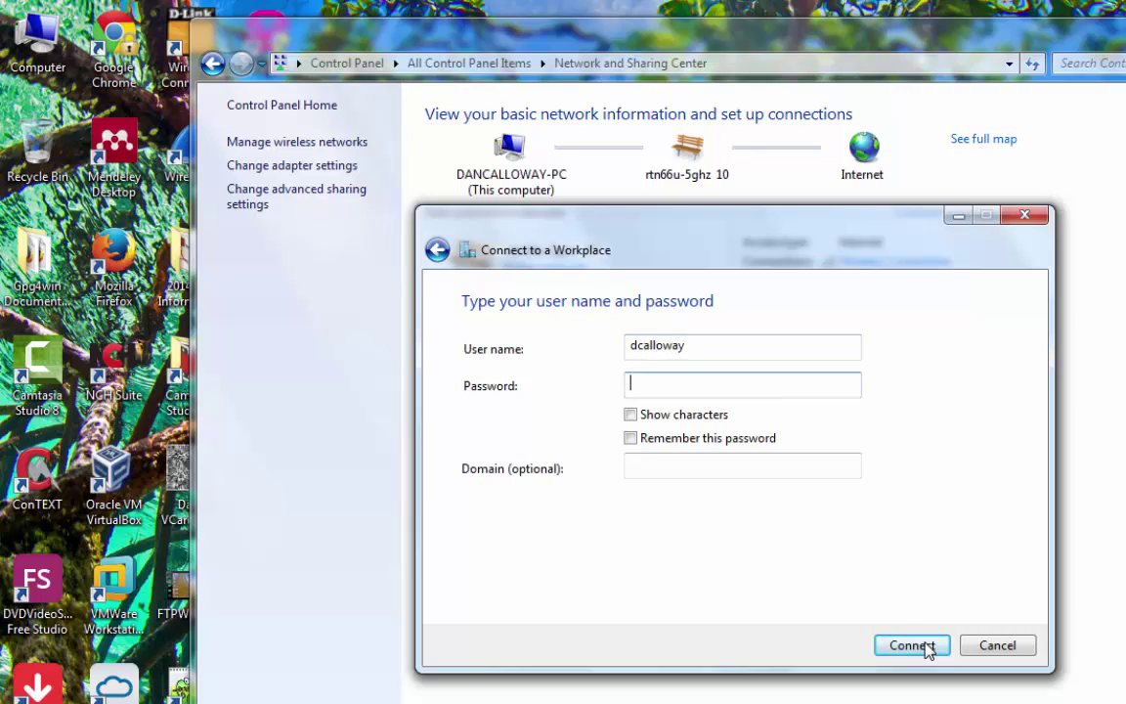
type("••")
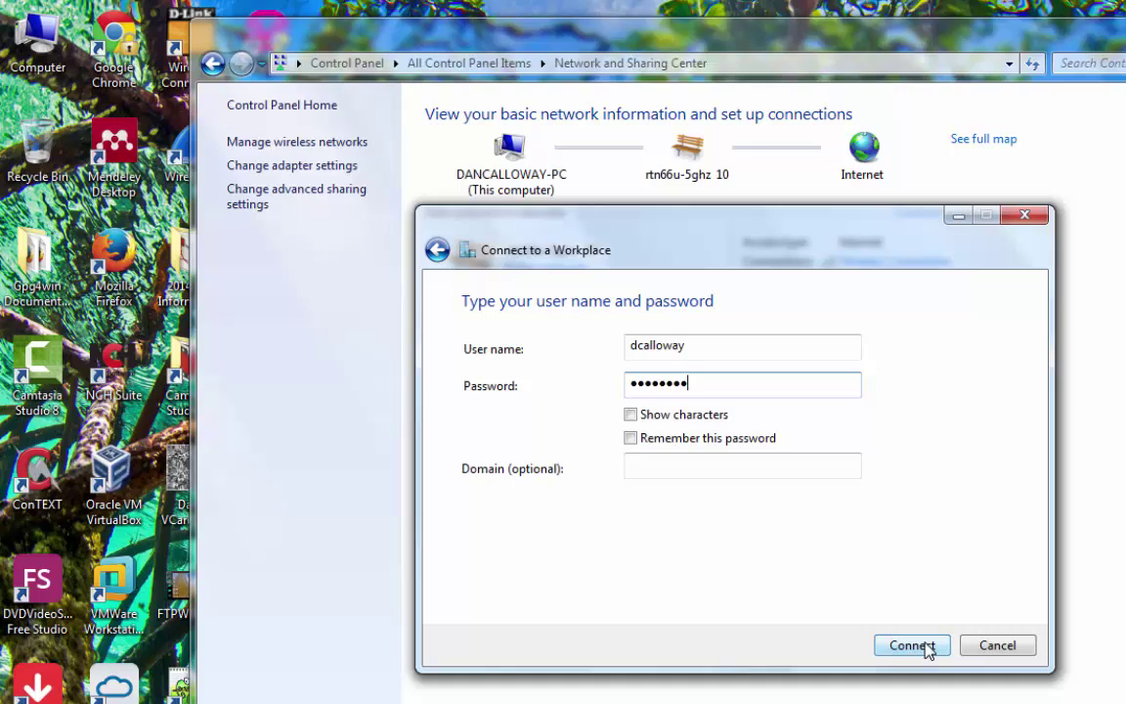
left_click(691, 465)
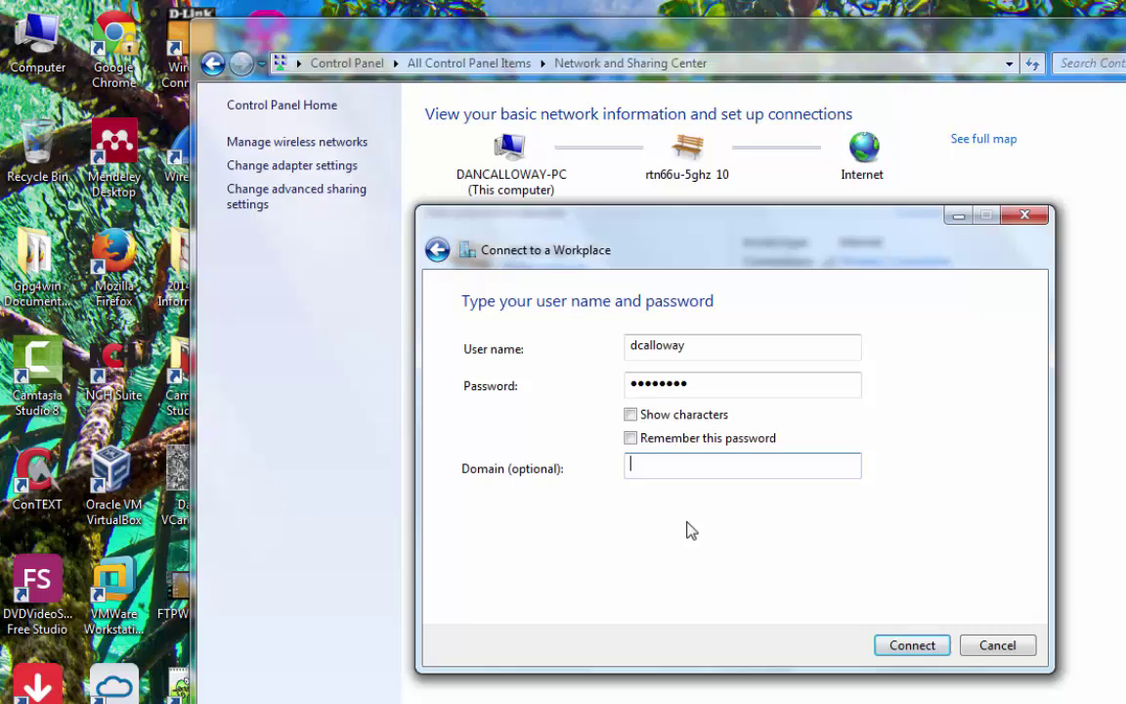
type("ASUSCOMM.COM")
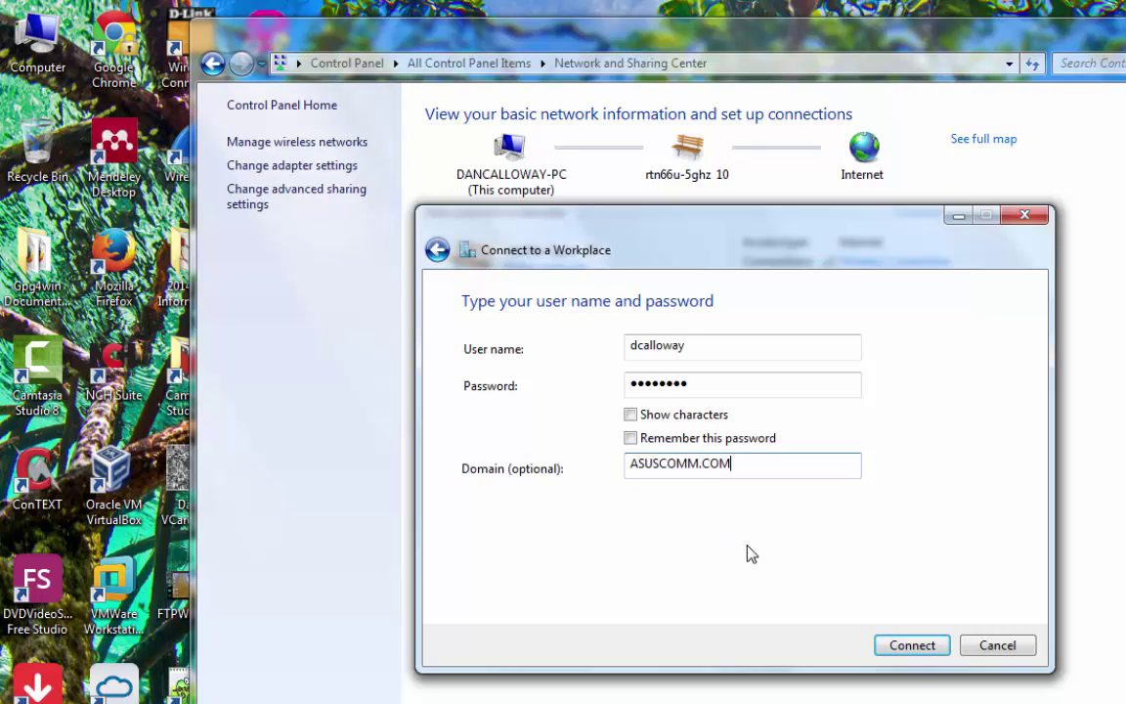
left_click(893, 646)
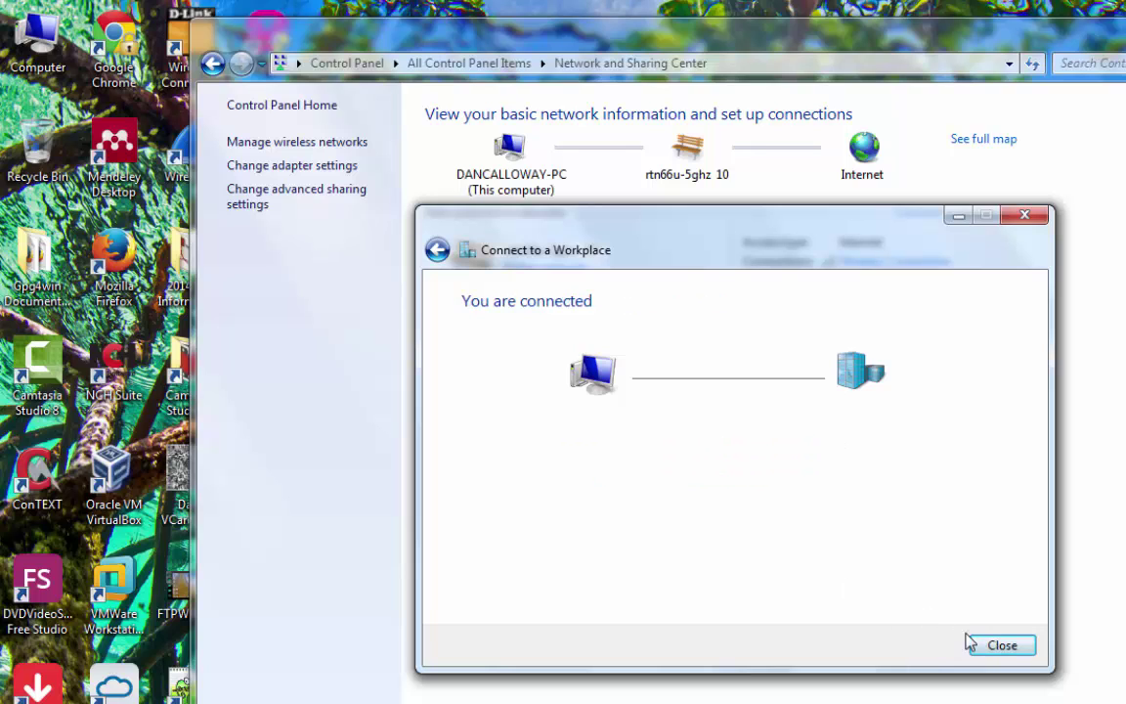
left_click(997, 647)
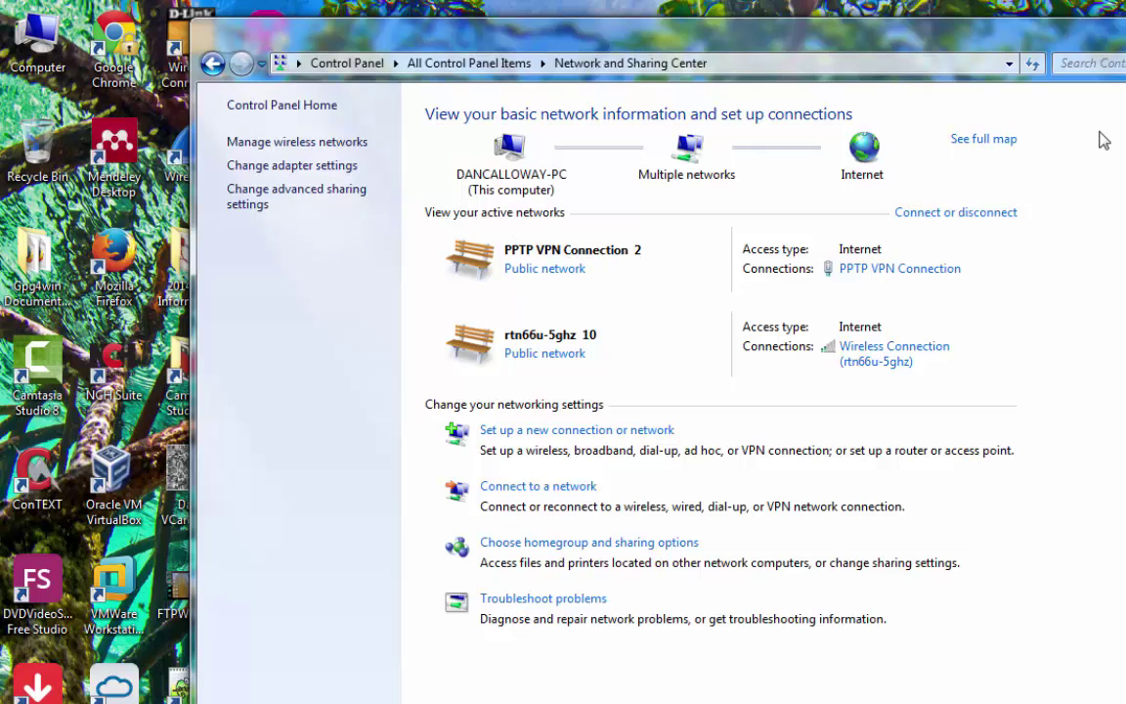
- Close the Network and Sharing Center and dismiss the network connections flyout
key("alt+F4")
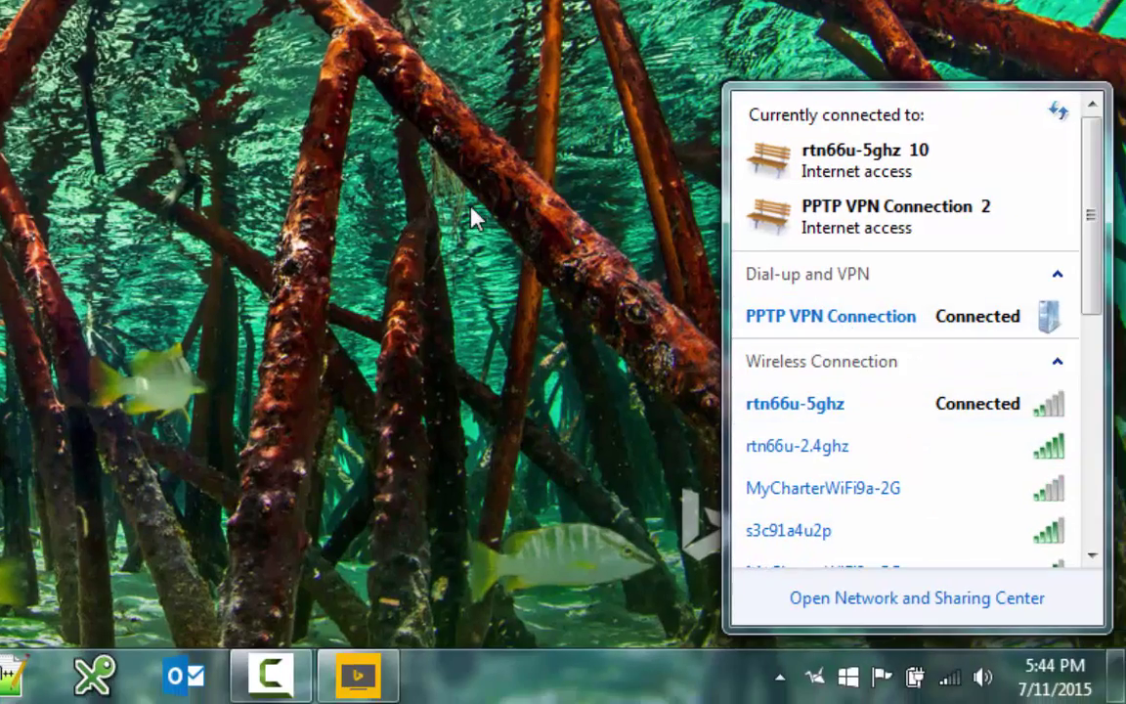
left_click(779, 676)
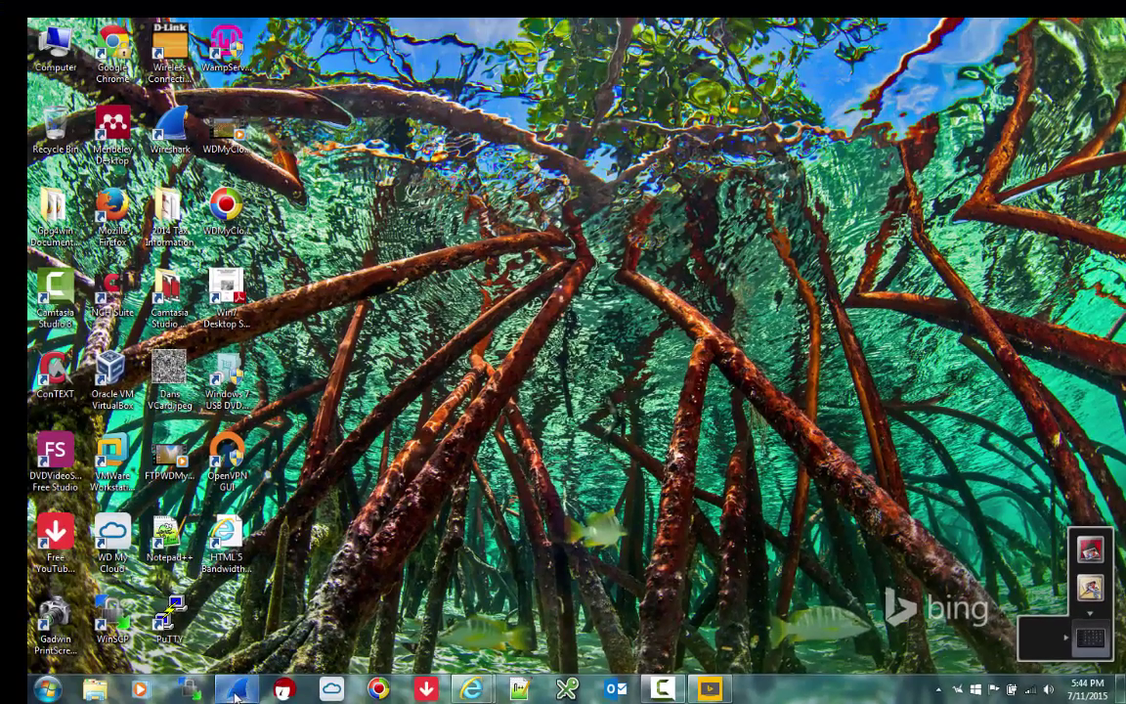
left_click(235, 692)
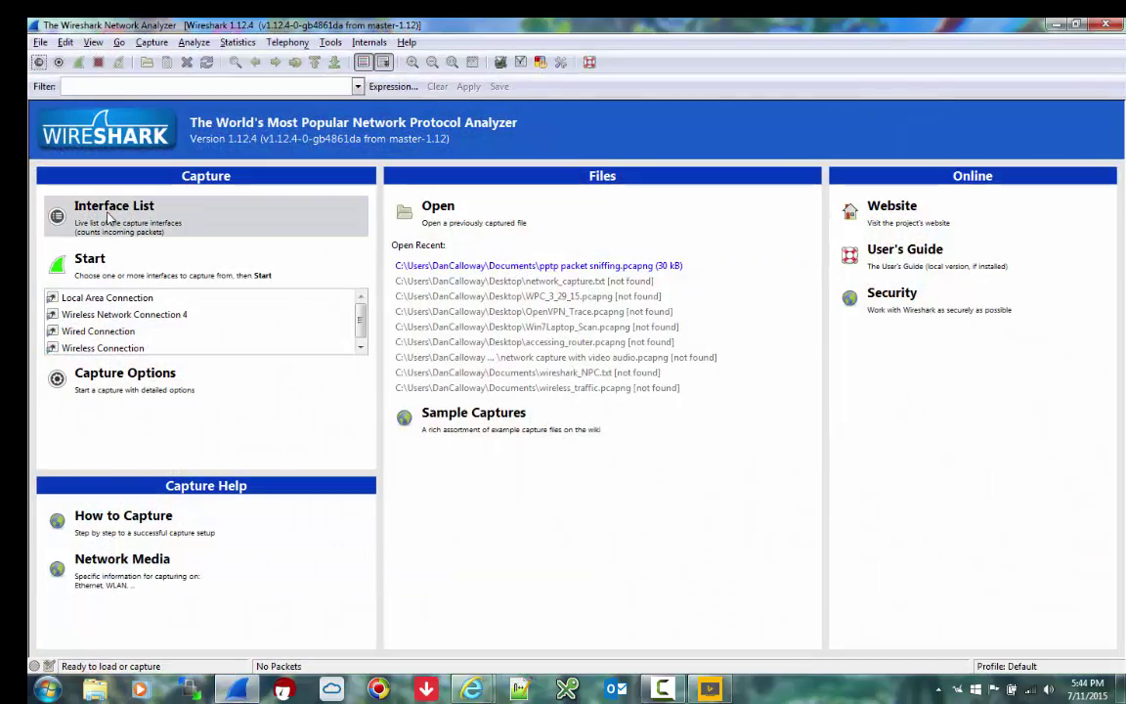
left_click(110, 217)
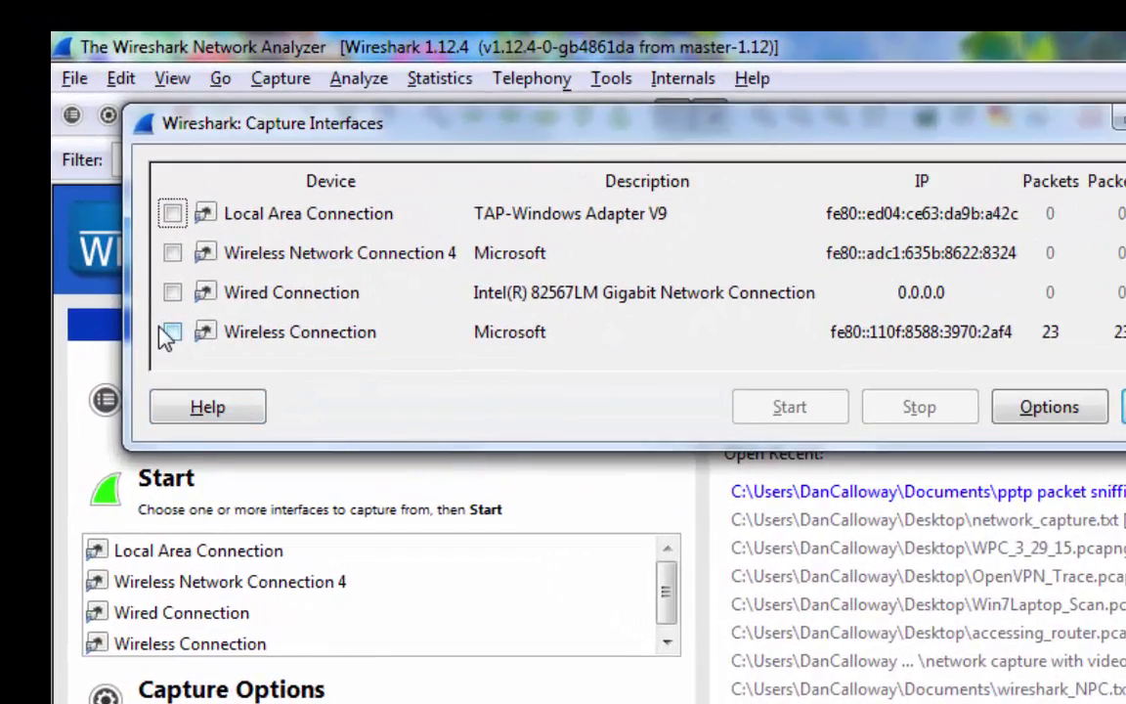
left_click(172, 332)
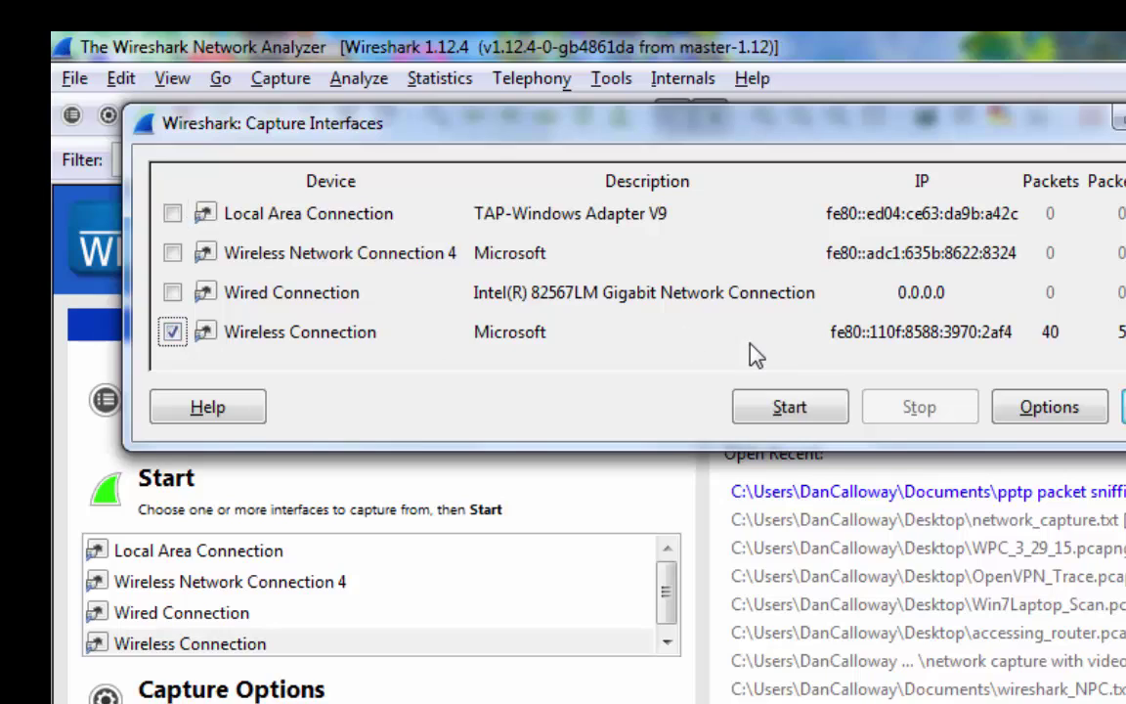
left_click(781, 409)
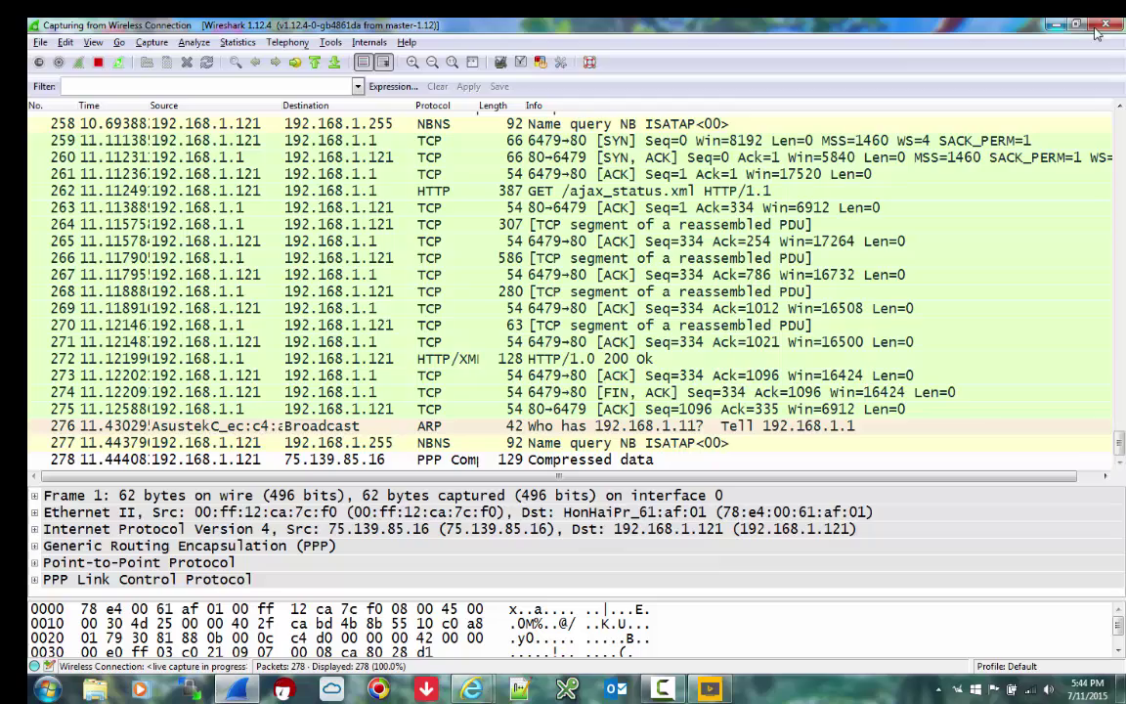
left_click(1105, 27)
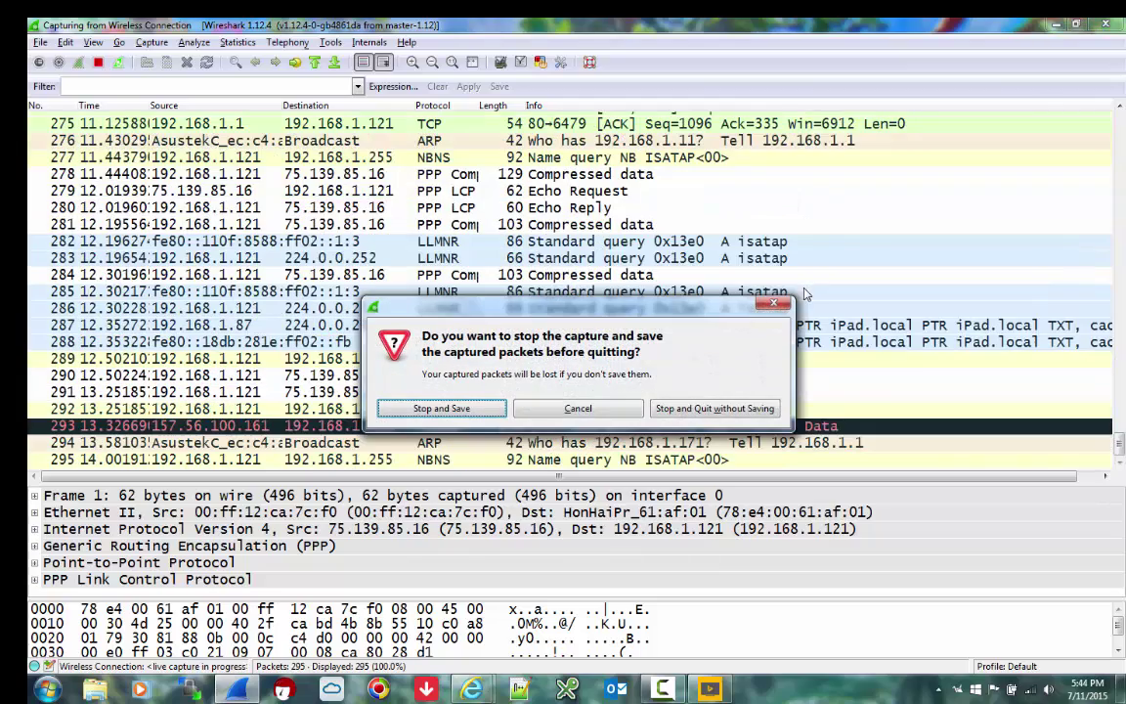
left_click(699, 408)
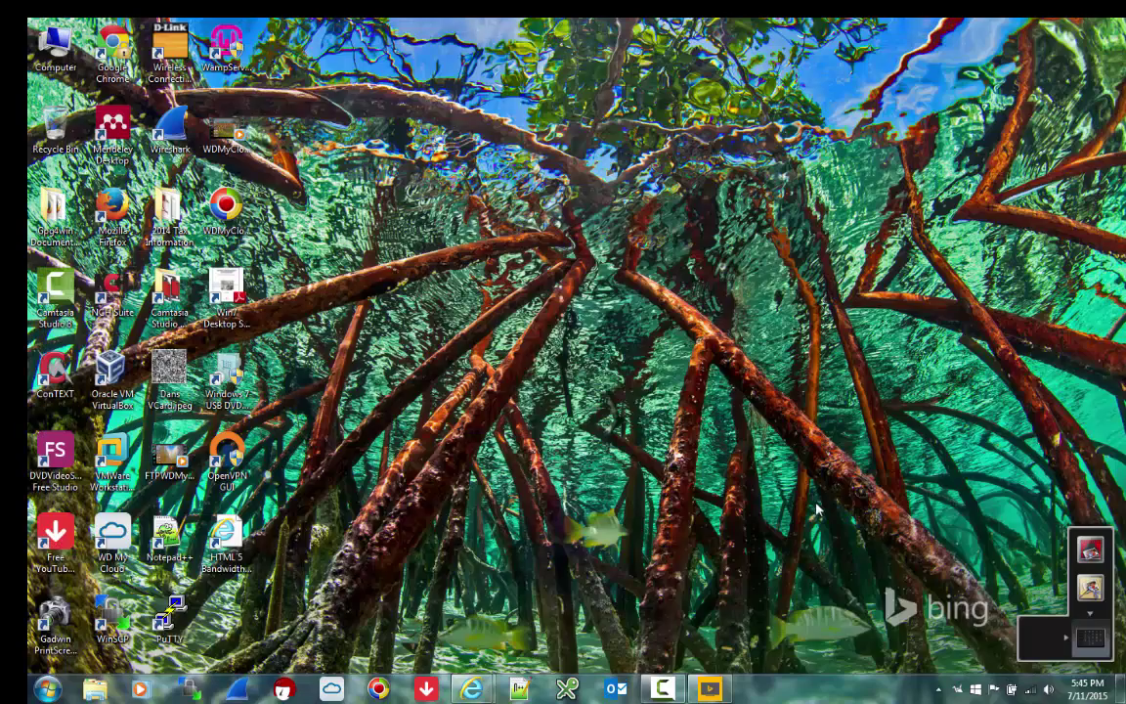